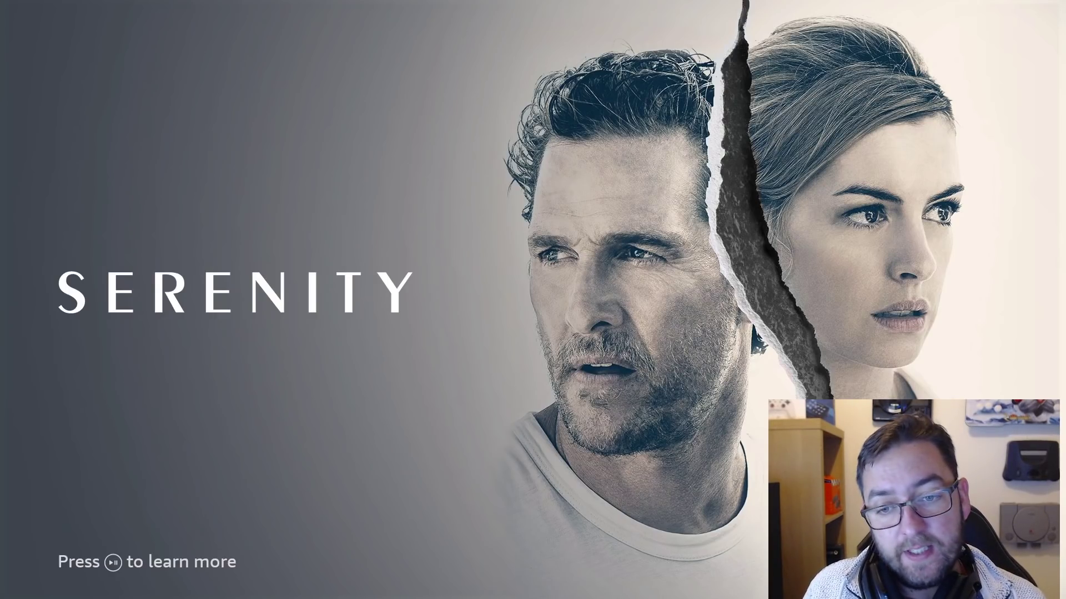
Wake the Fire TV from the Serenity screensaver back to the home screen.
key("Escape")
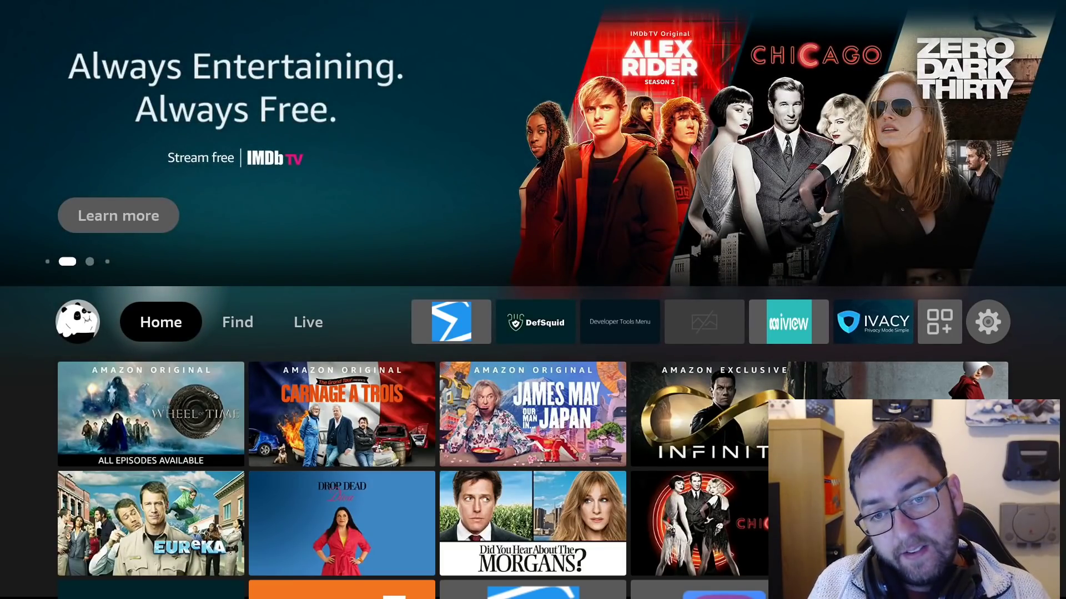
Check free internal storage under My Fire TV > About > Storage: 661 MB of 5.35 GB.
key("Right")
key("Right")
key("Right")
key("Right")
key("Right")
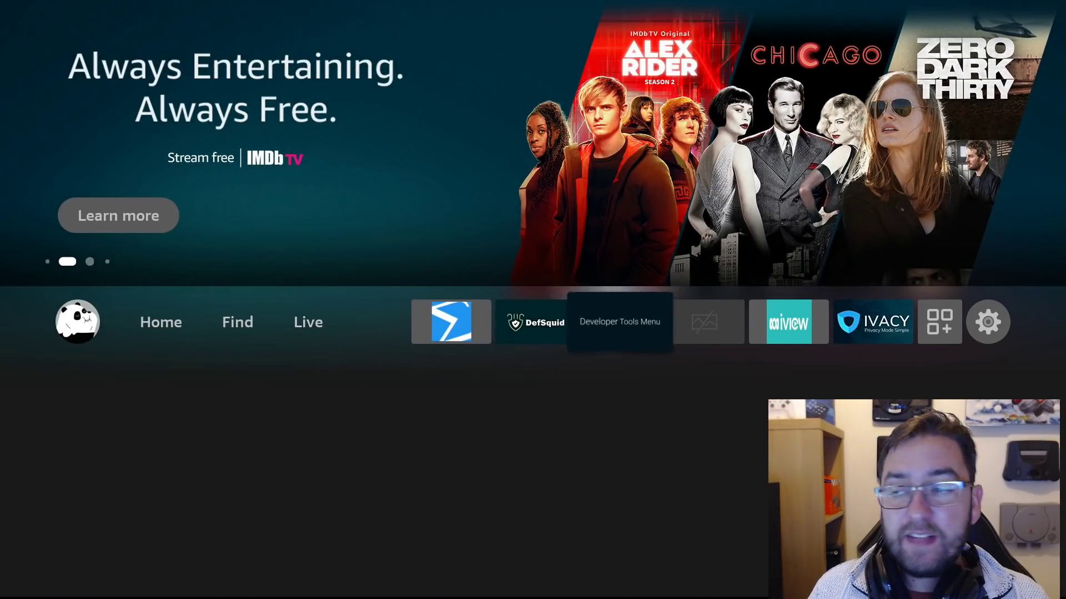
key("Right")
key("Right")
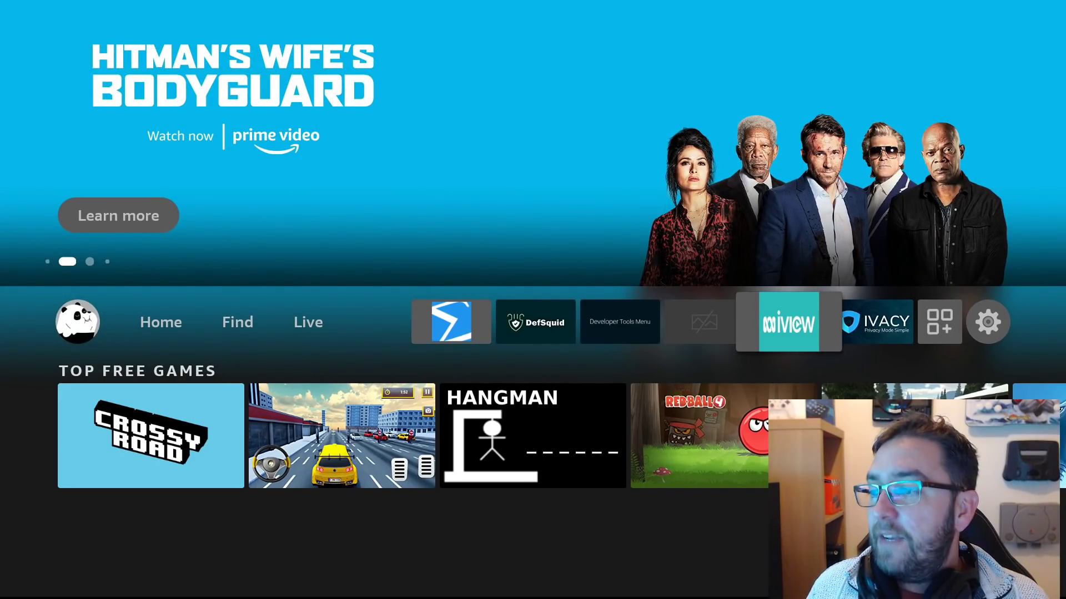
key("Right")
key("Right")
key("Right")
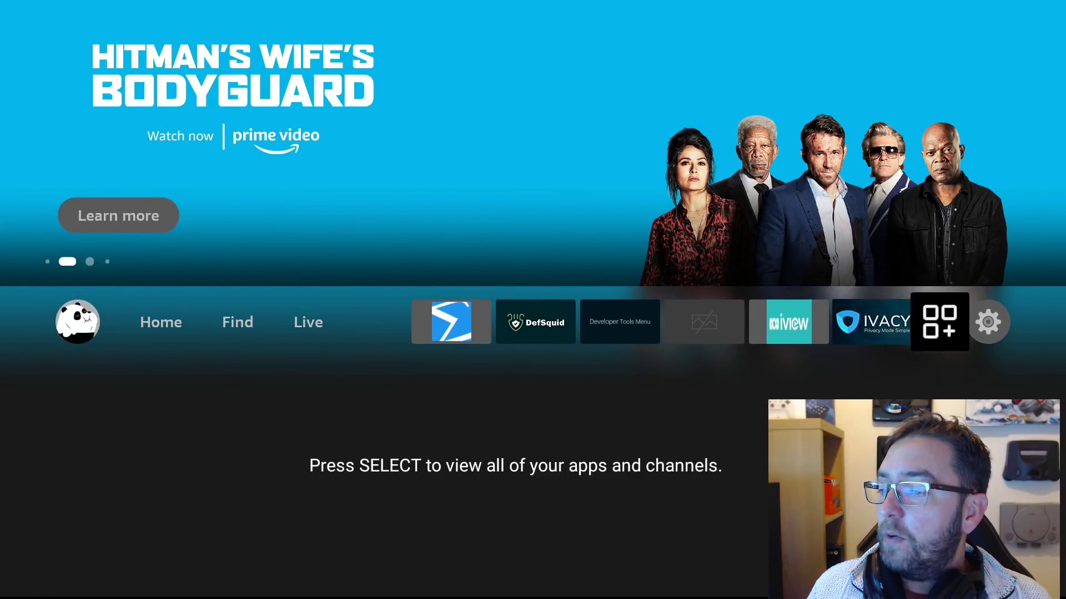
key("Down")
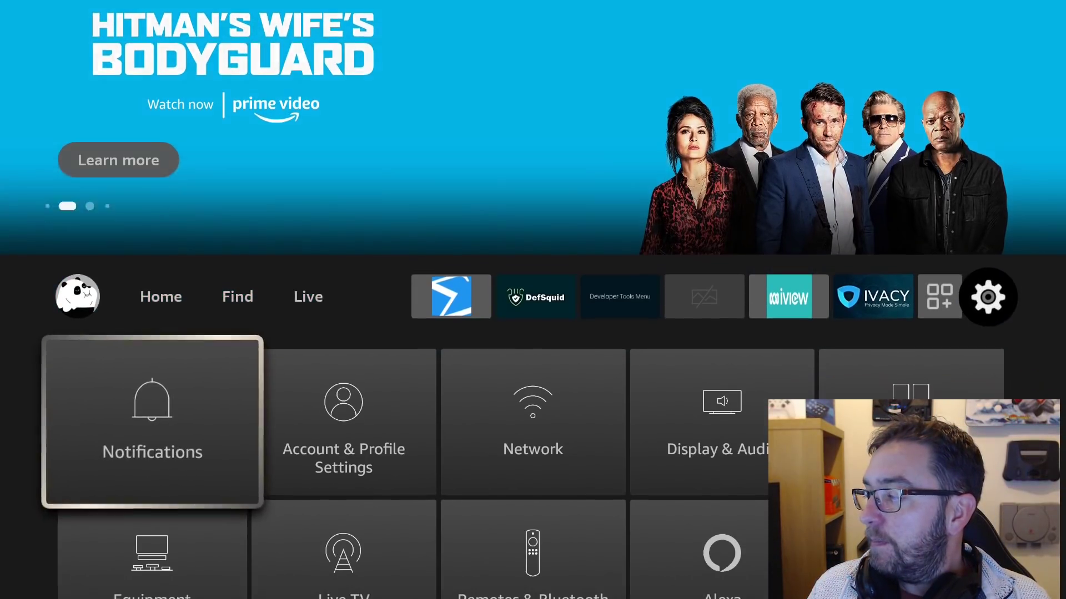
key("Down")
key("Down")
key("Return")
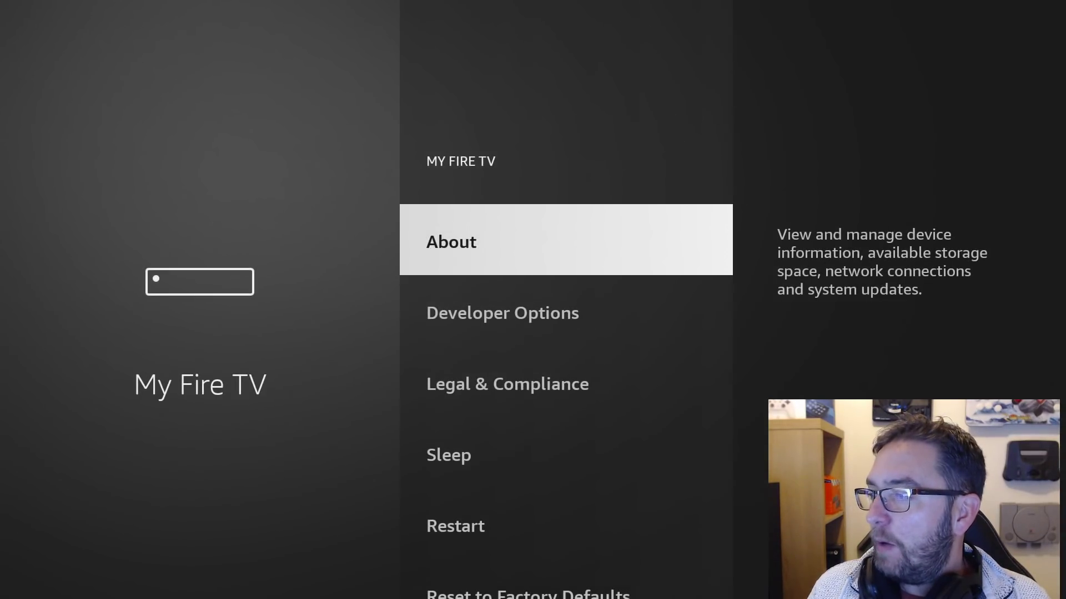
key("Return")
key("Down")
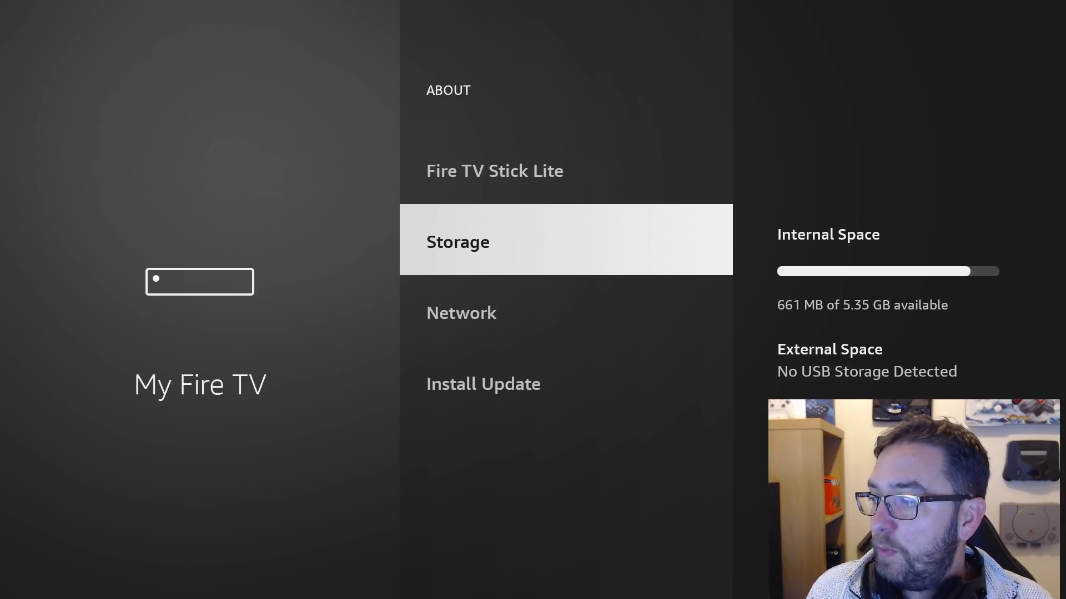
key("Escape")
key("Escape")
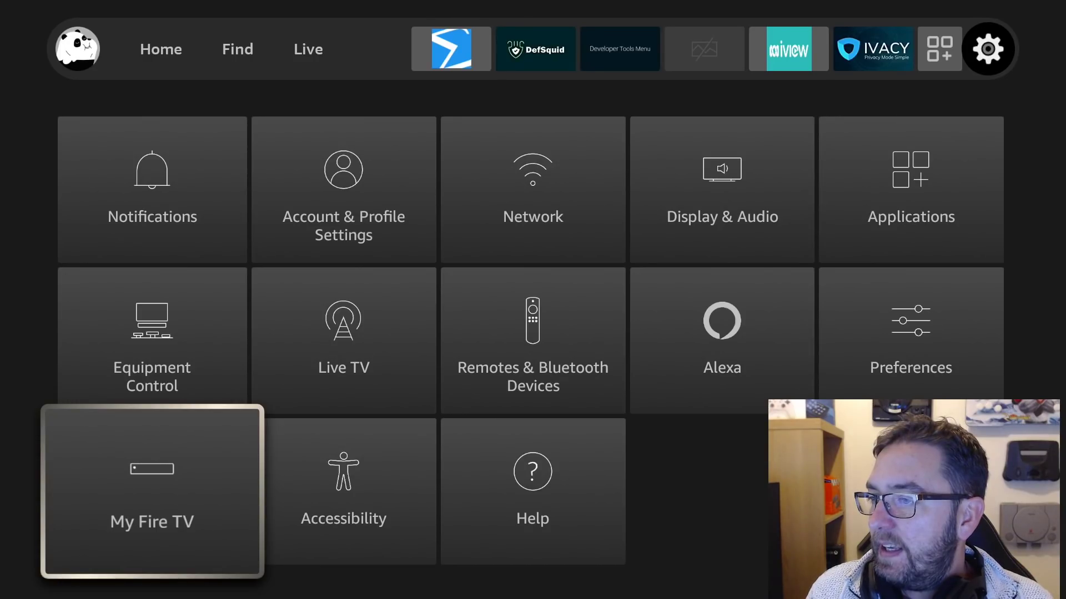
Open Settings > Applications > Manage Installed Applications.
key("Up")
key("Up")
key("Right")
key("Right")
key("Right")
key("Right")
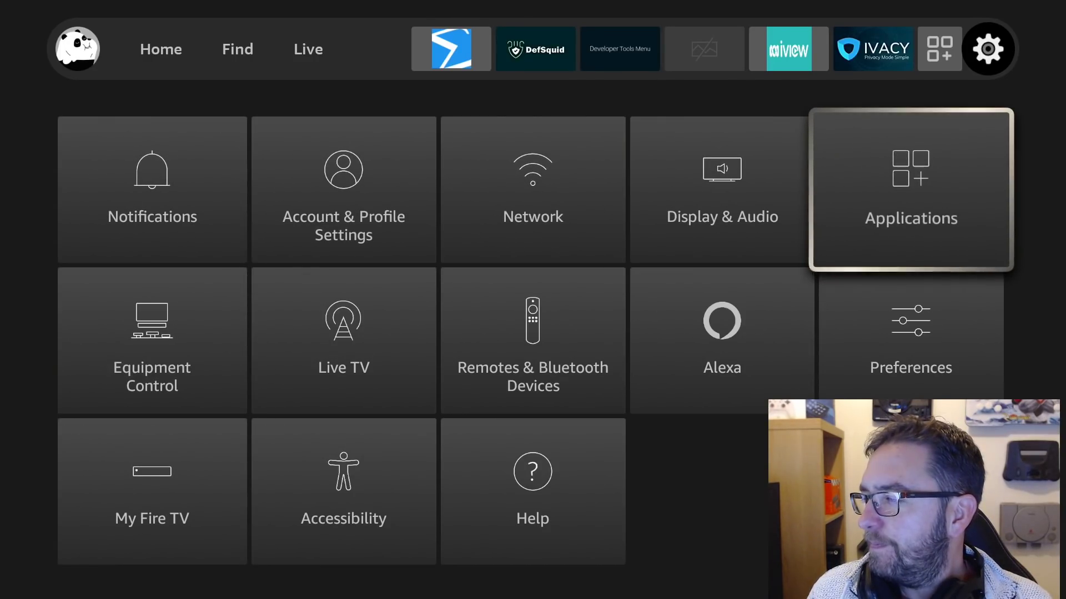
key("Return")
key("Down")
key("Down")
key("Down")
key("Down")
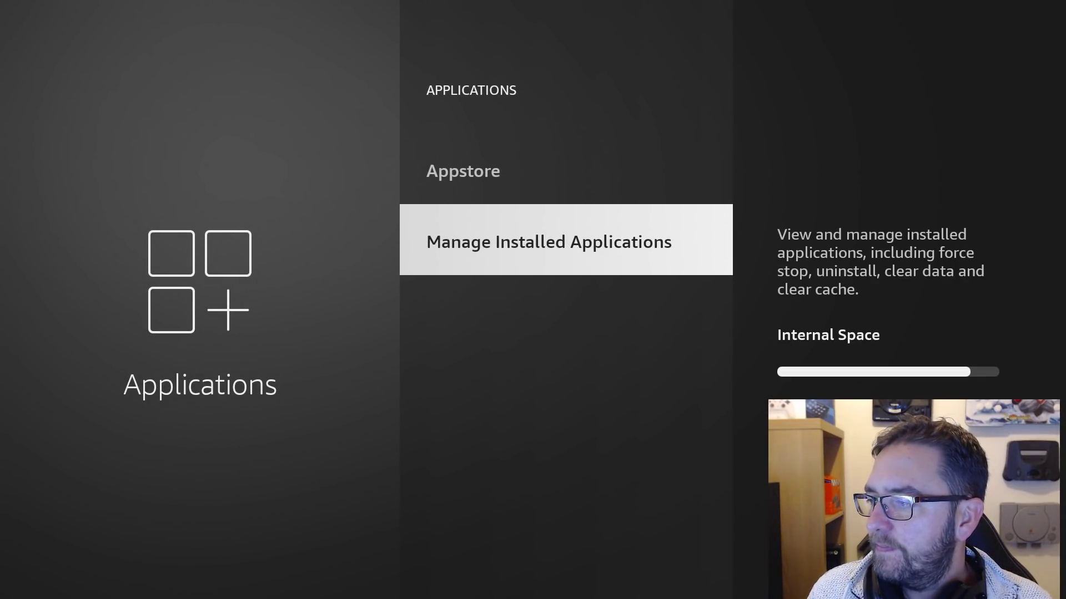
key("Return")
View the Screensaver app's page (version 1.22.0.33, 19.49 MB) and its clear options, then go Home.
key("Down")
key("Down")
key("Down")
key("Down")
key("Down")
key("Down")
key("Down")
key("Down")
key("Down")
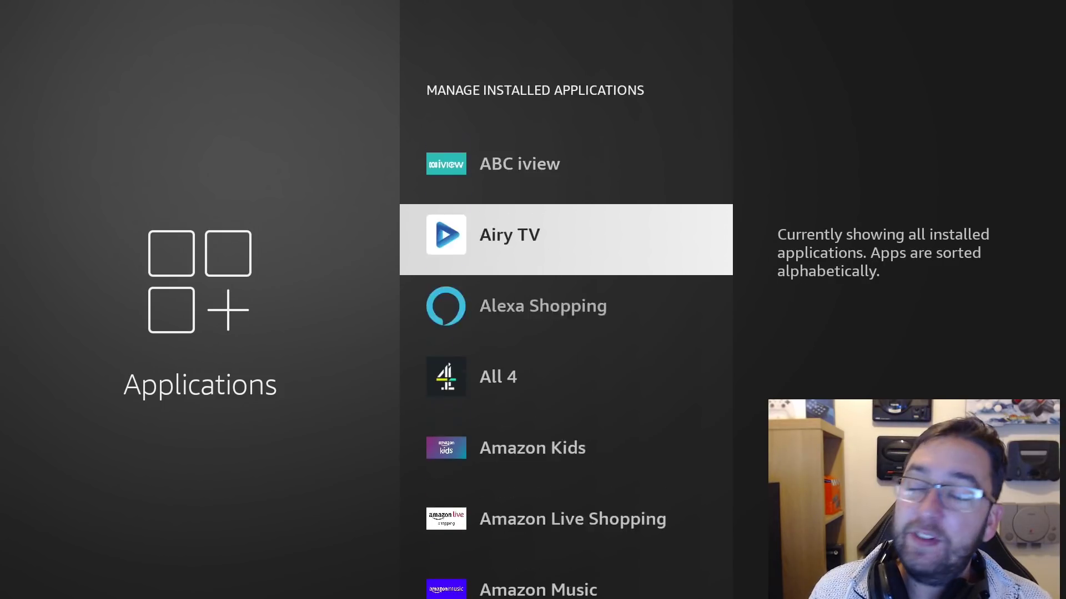
key("Down")
key("Down")
key("Down")
key("Down")
key("Down")
key("Down")
key("Down")
key("Down")
key("Down")
key("Down")
key("Down")
key("Down")
key("Down")
key("Down")
key("Down")
key("Down")
key("Down")
key("Down")
key("Down")
key("Down")
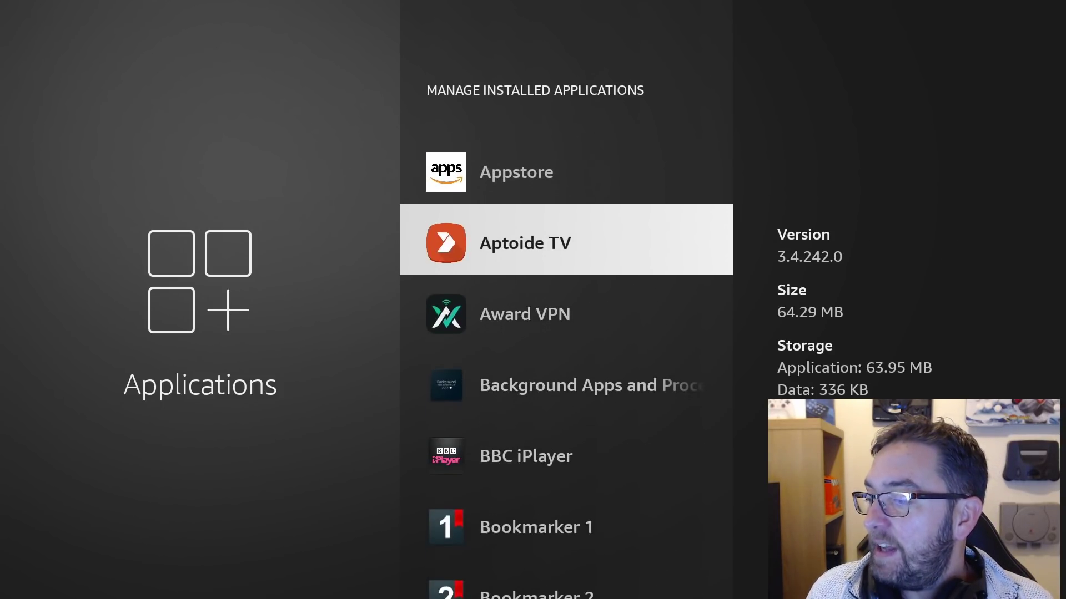
key("Down")
key("Down")
key("Down")
key("Down")
key("Down")
key("Down")
key("Down")
key("Down")
key("Down")
key("Down")
key("Down")
key("Down")
key("Down")
key("Down")
key("Down")
key("Down")
key("Down")
key("Down")
key("Down")
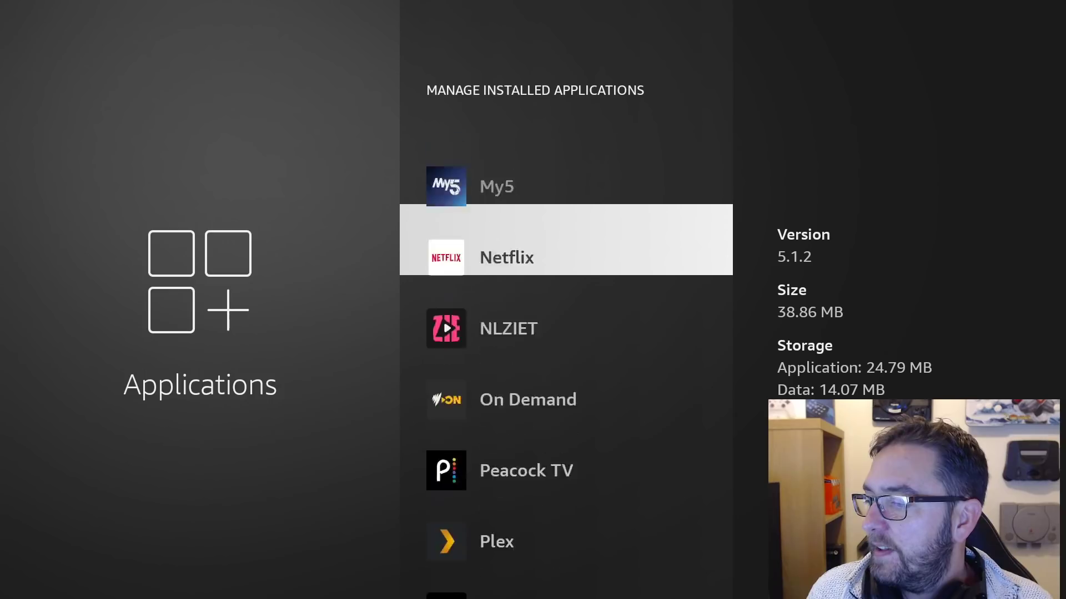
key("Up")
key("Up")
key("Up")
key("Up")
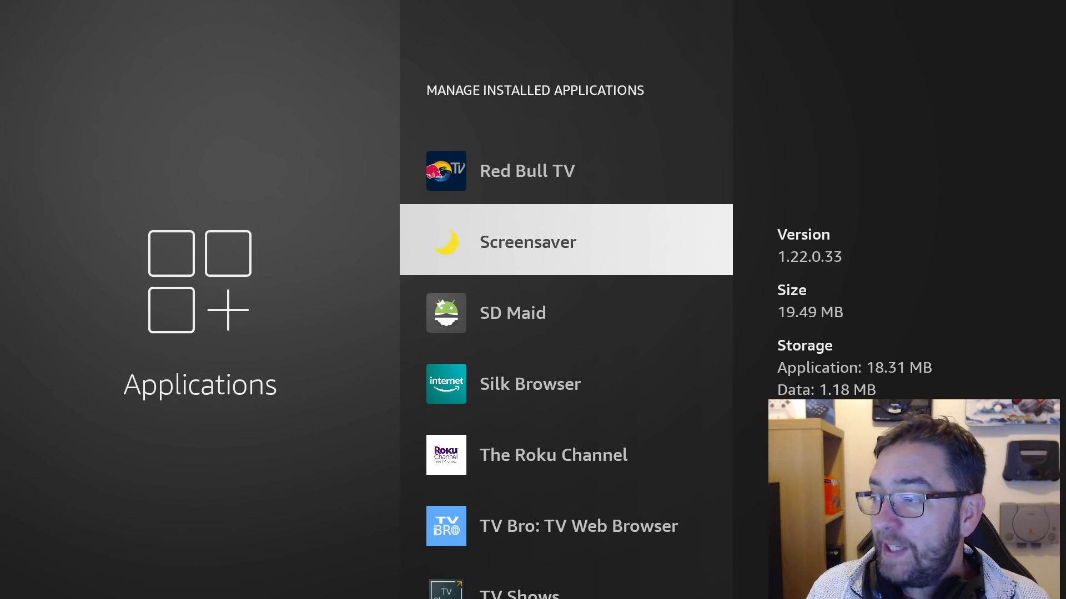
key("Return")
key("Down")
key("Down")
key("Up")
key("Up")
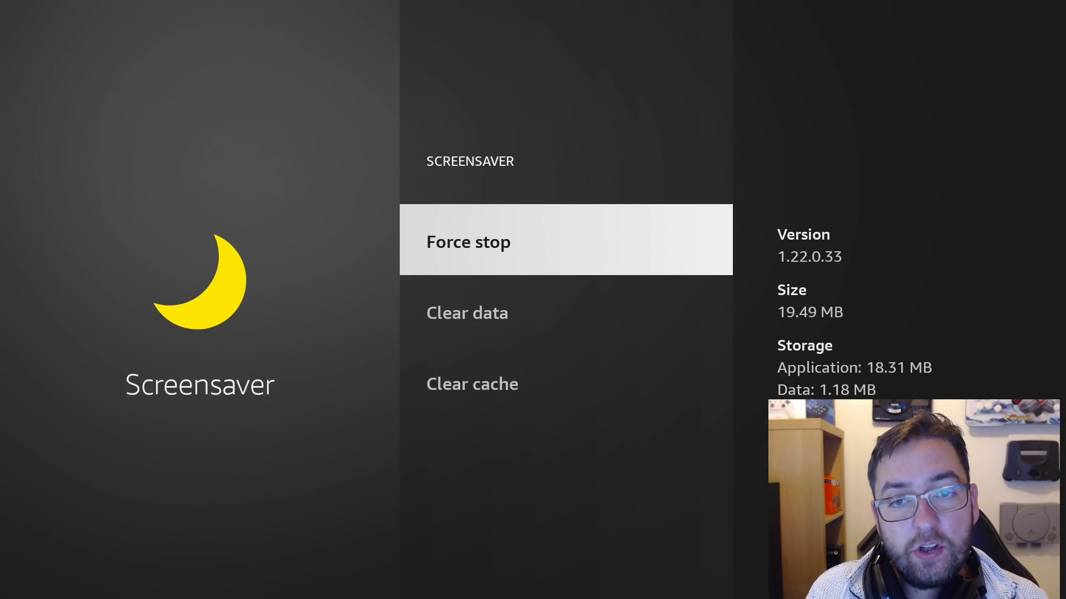
key("Home")
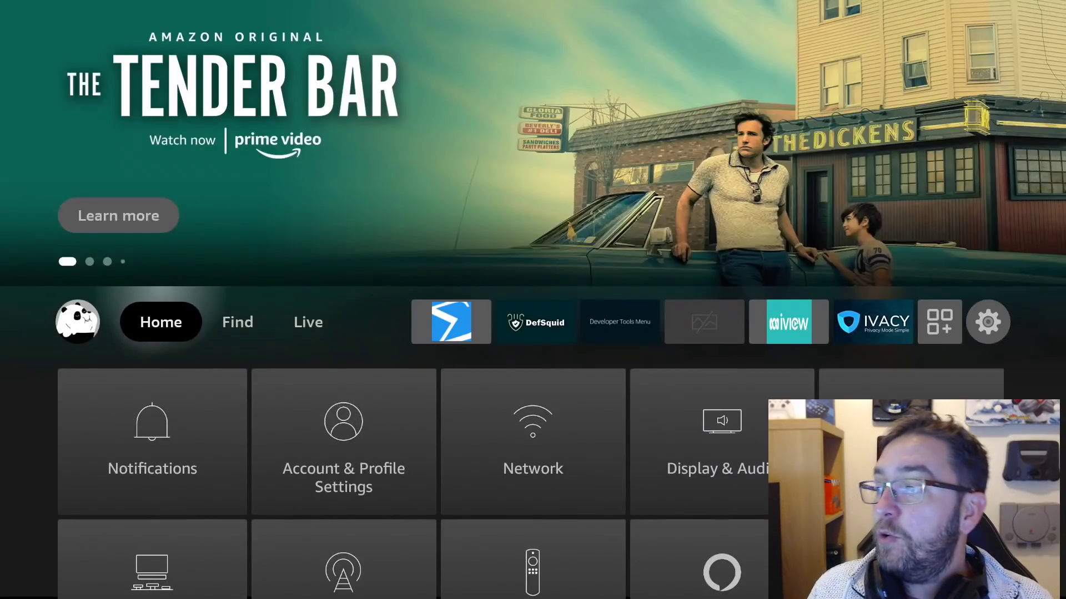
Open Settings > Preferences > Data Monitoring, currently shown as OFF.
key("Right")
key("Right")
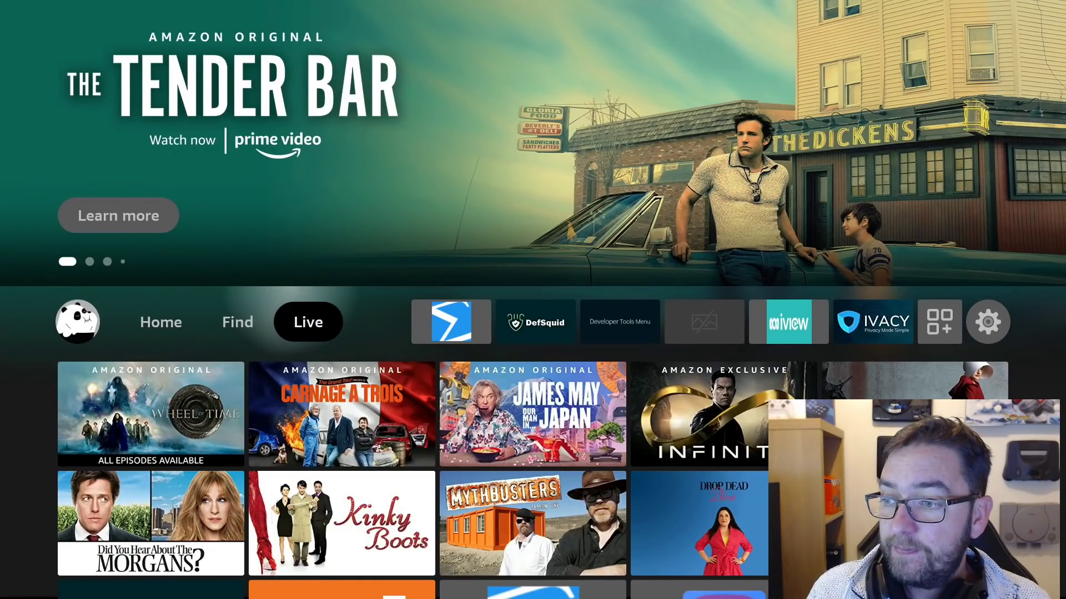
key("Left")
key("Left")
key("Right")
key("Left")
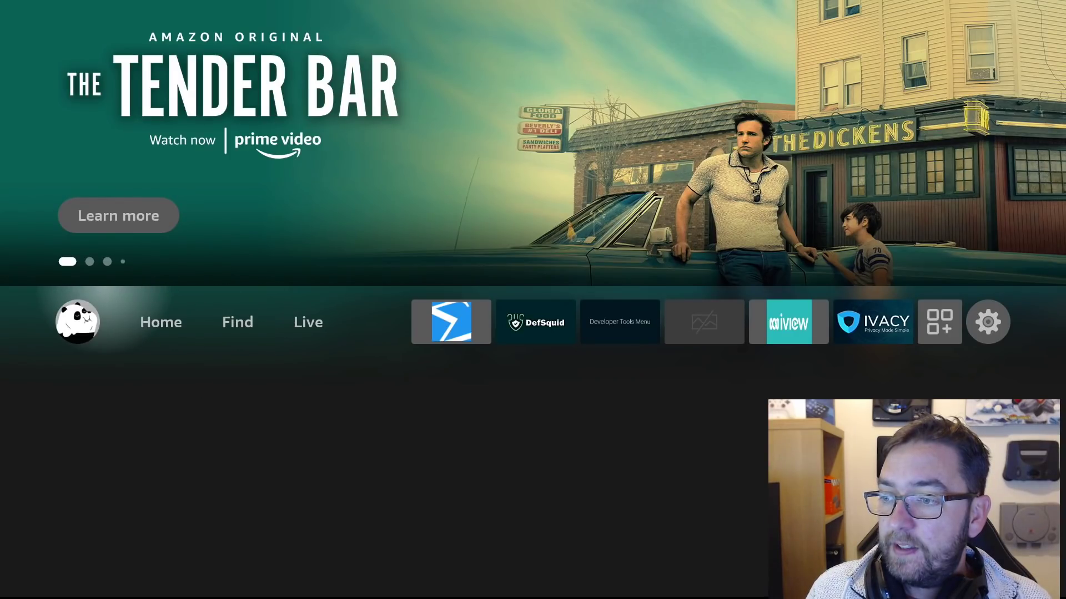
key("Left")
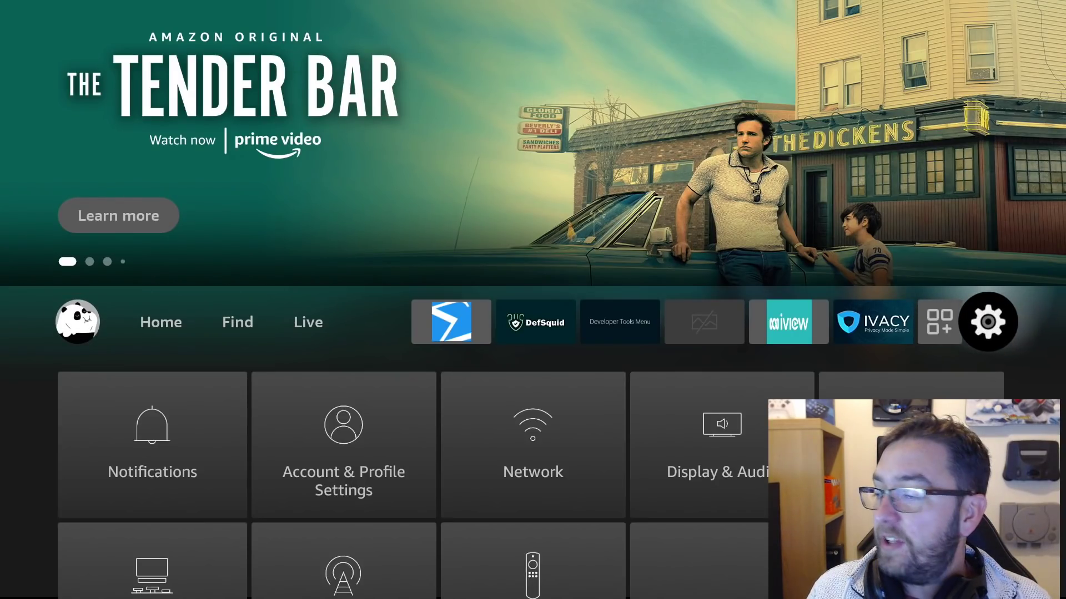
key("Down")
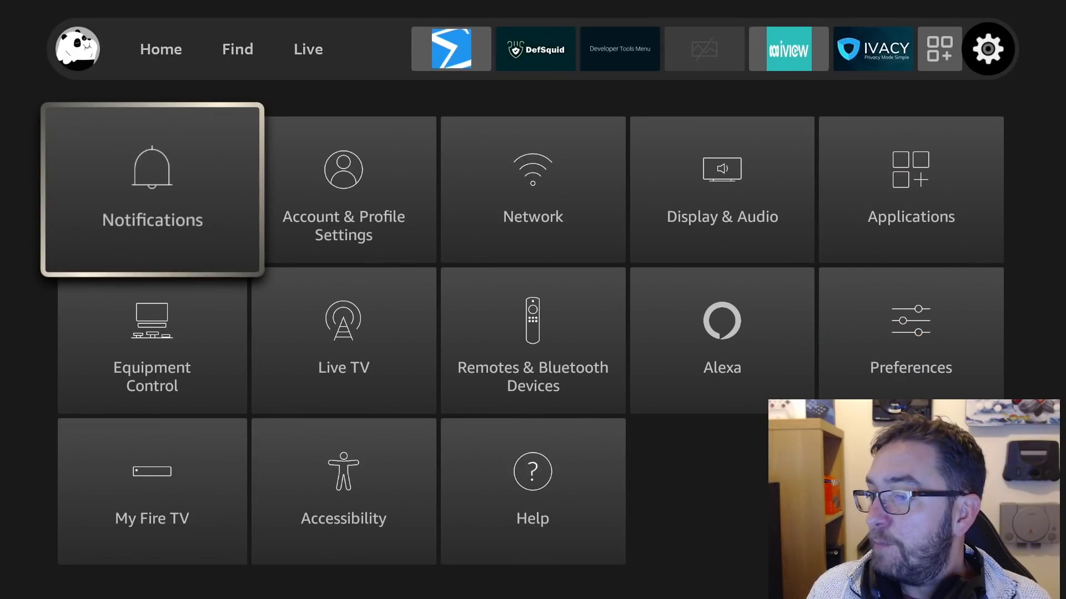
key("Down")
key("Right")
key("Right")
key("Right")
key("Right")
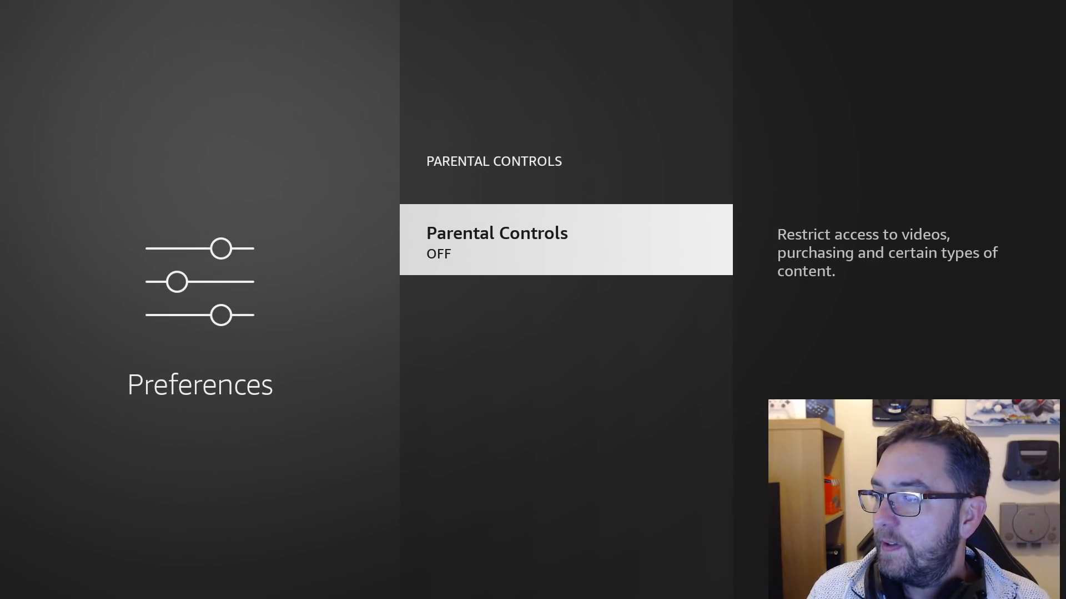
key("Down")
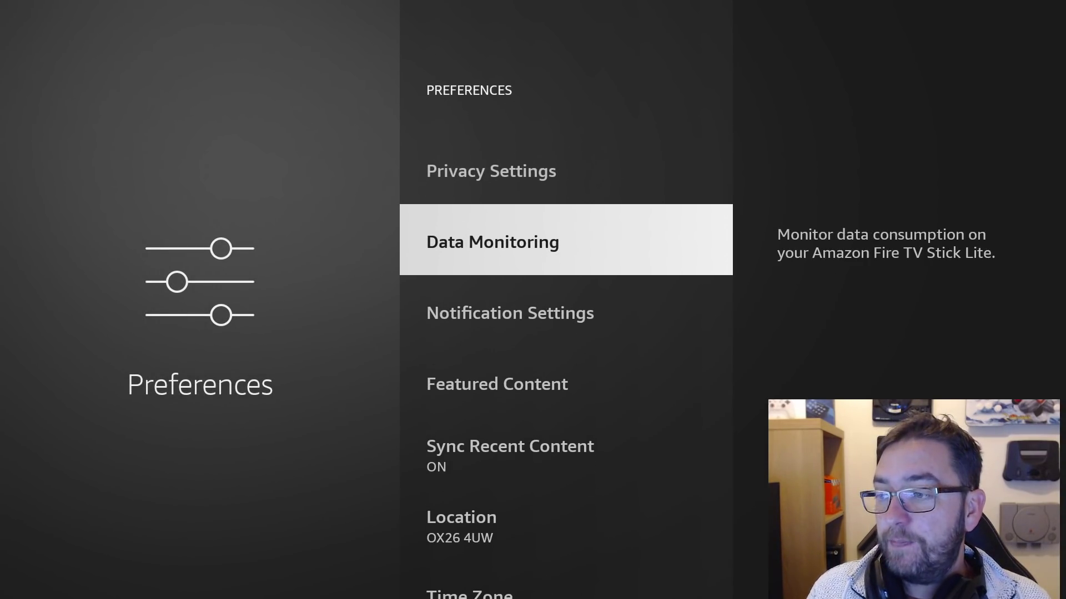
key("Return")
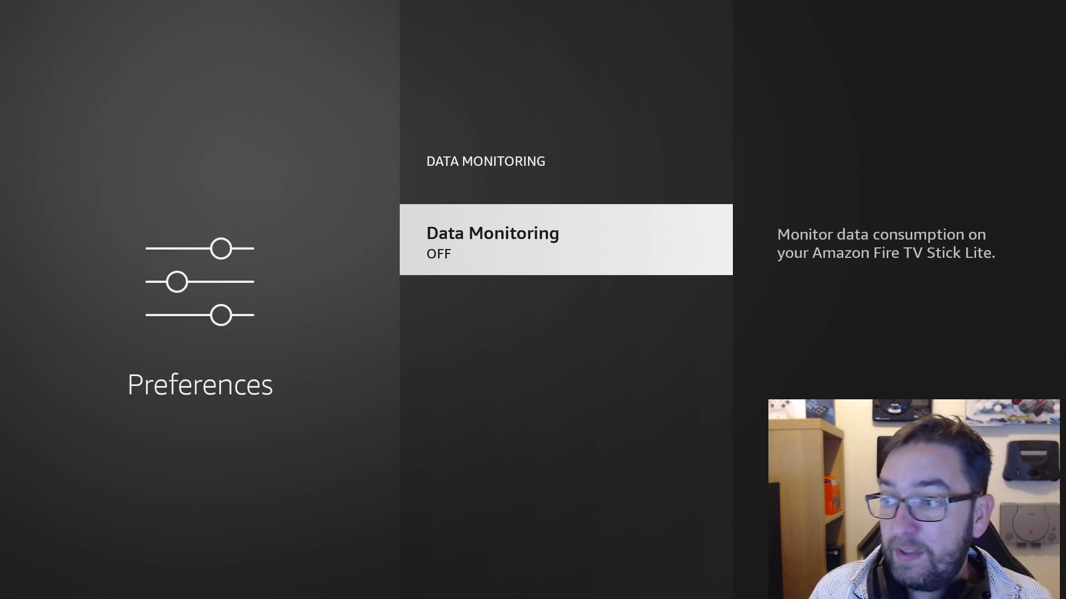
Turn Data Monitoring on and open the Monthly Top Data Usage report.
key("Return")
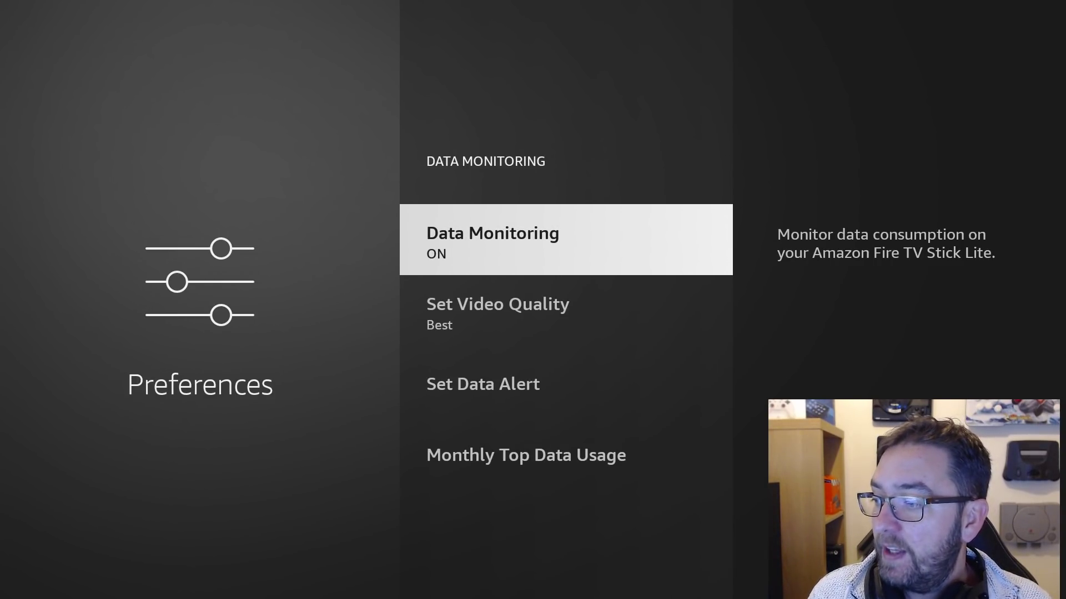
key("Down")
key("Down")
key("Down")
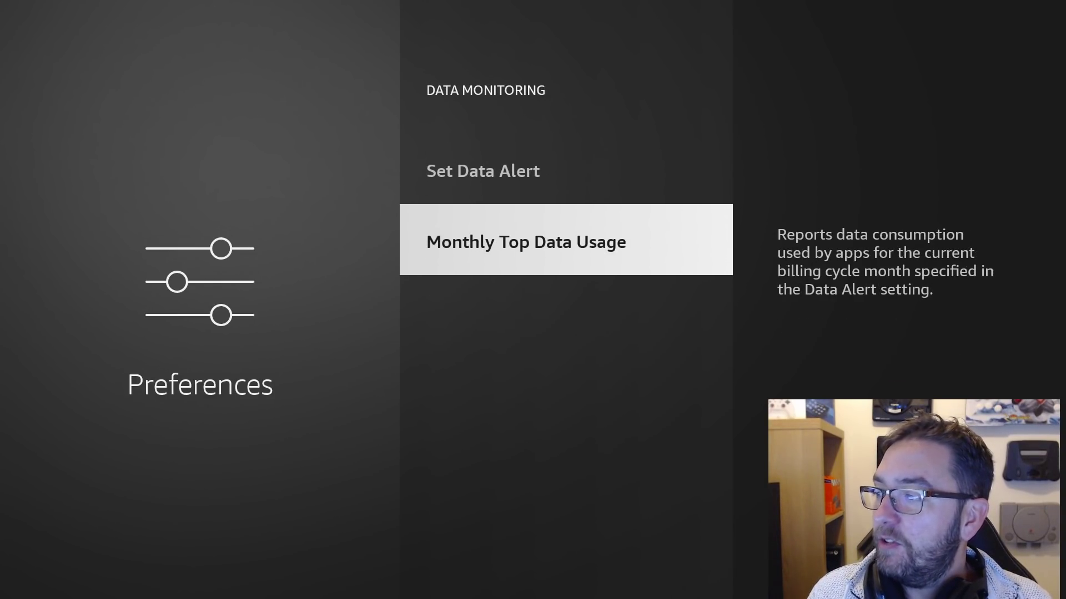
key("Return")
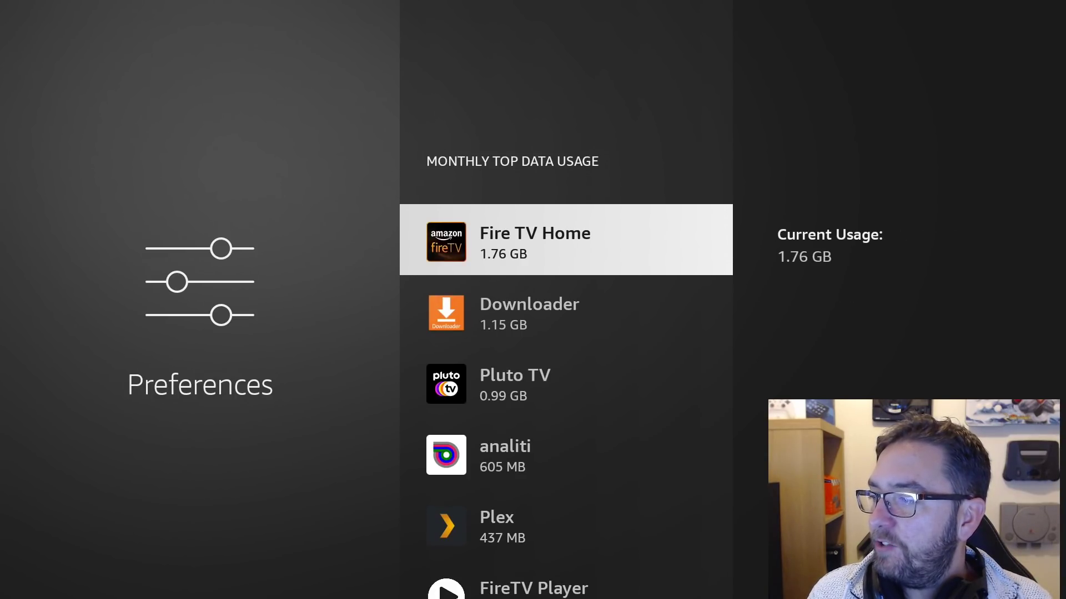
key("Down")
key("Down")
key("Up")
key("Up")
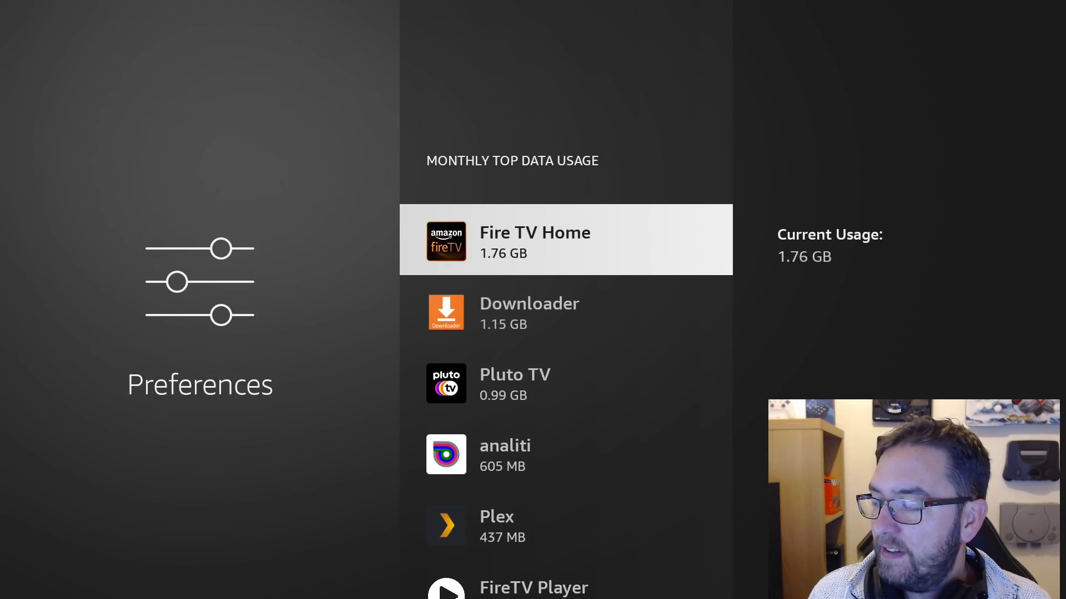
key("Down")
key("Down")
key("Down")
key("Down")
key("Down")
key("Down")
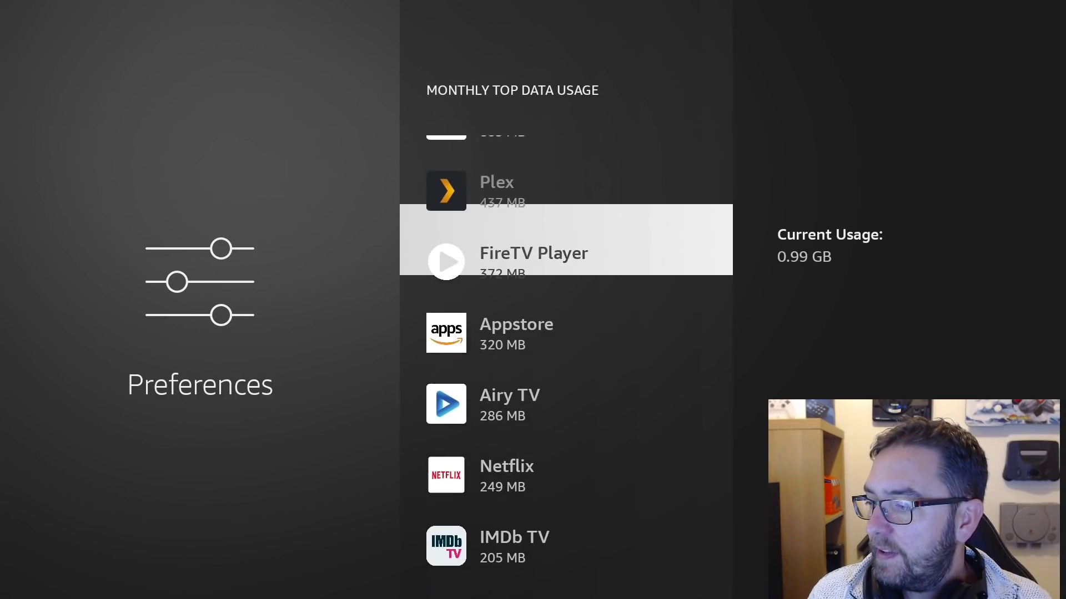
key("Down")
key("Down")
key("Down")
key("Down")
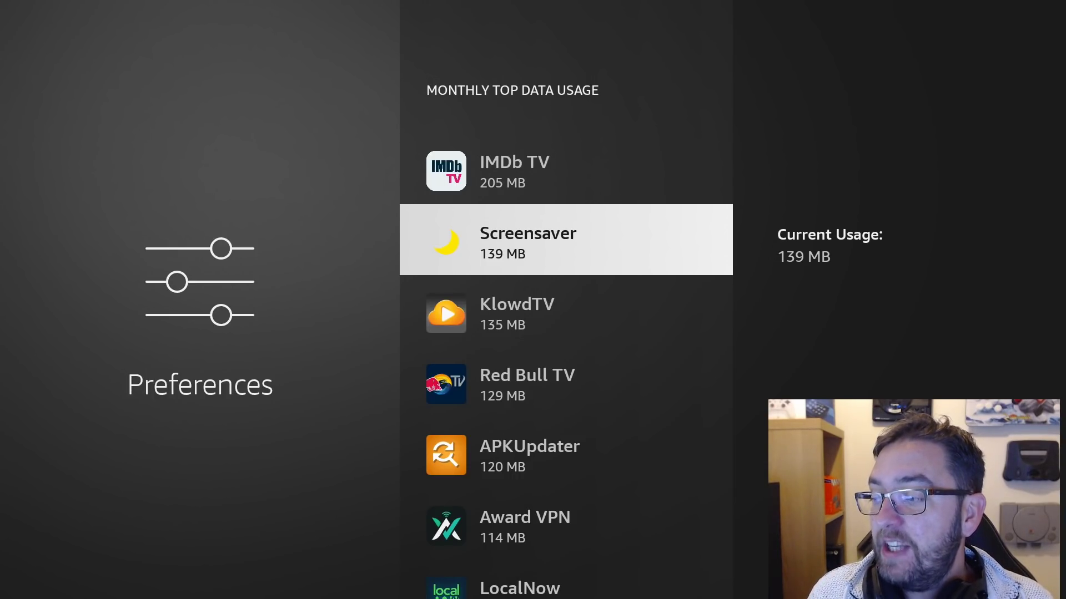
Browse per-app usage: Downloader at 1.15 GB, Fire TV Home leading at 1.76 GB.
key("Up")
key("Up")
key("Up")
key("Up")
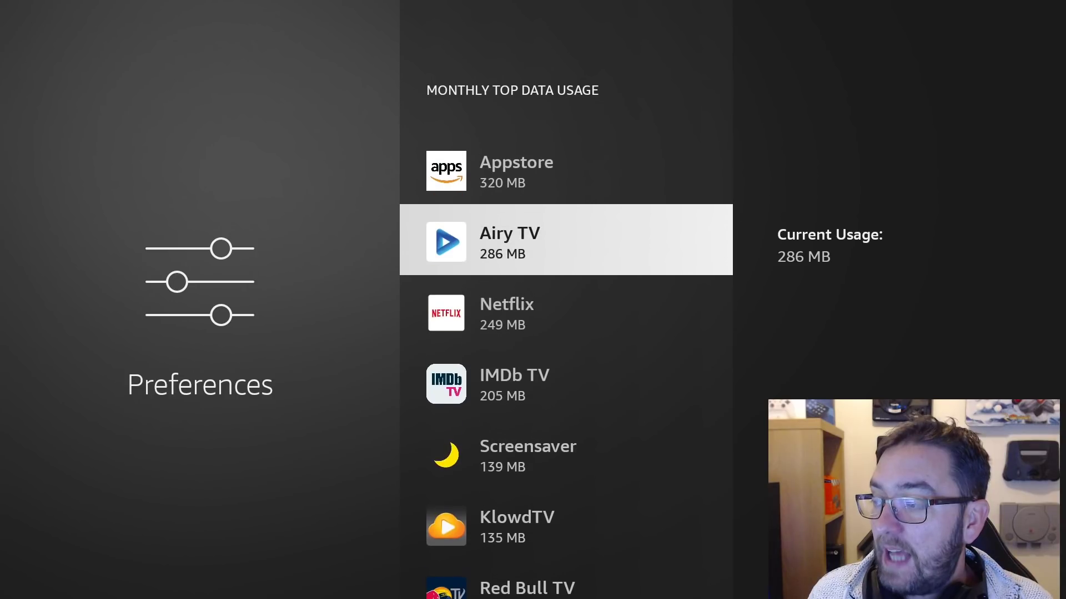
key("Up")
key("Up")
key("Up")
key("Up")
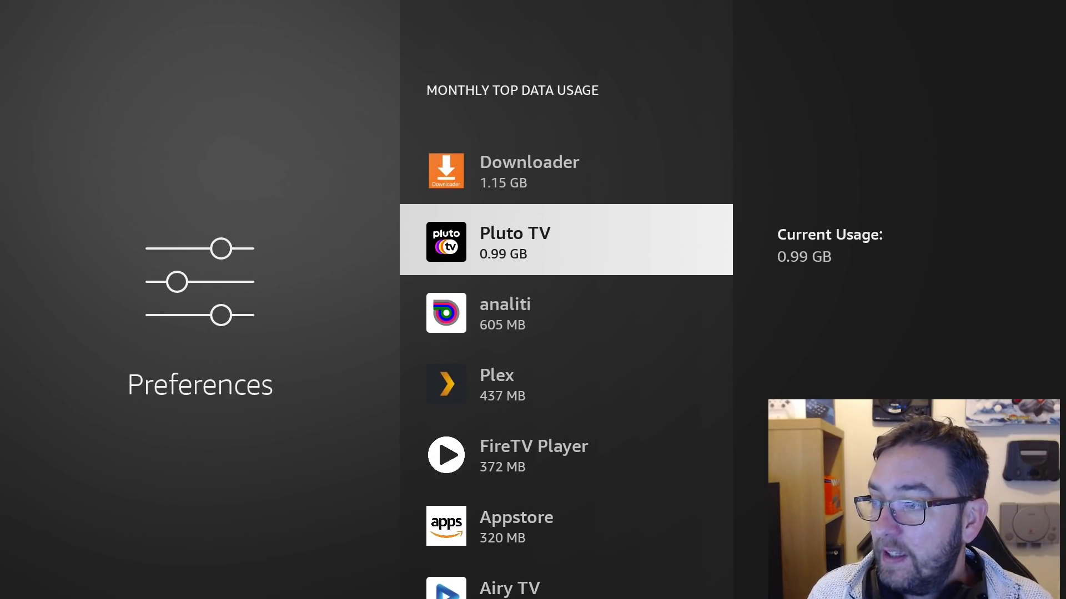
key("Up")
key("Down")
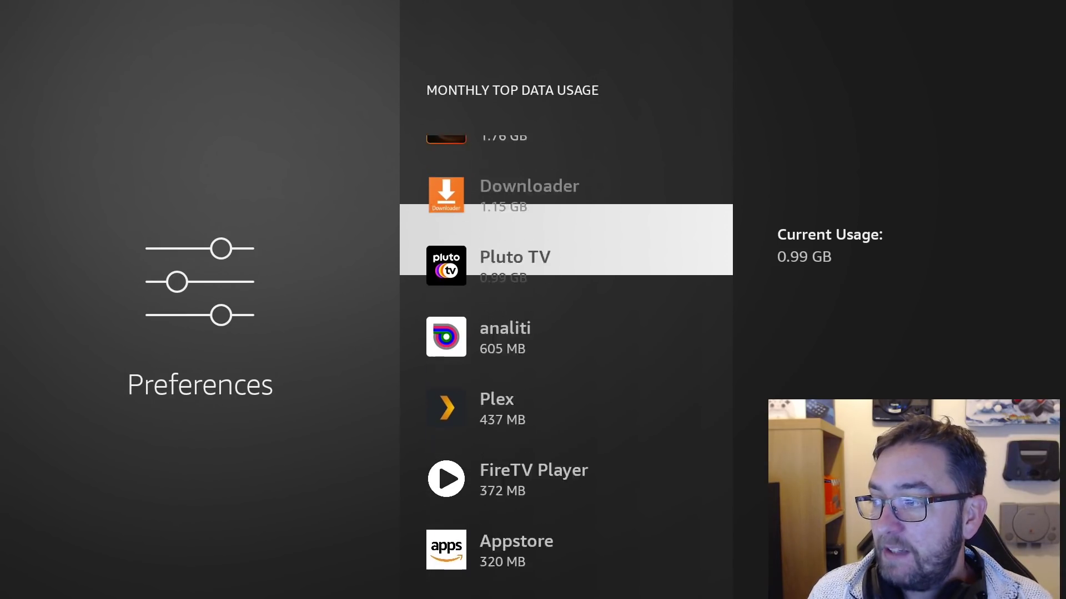
key("Up")
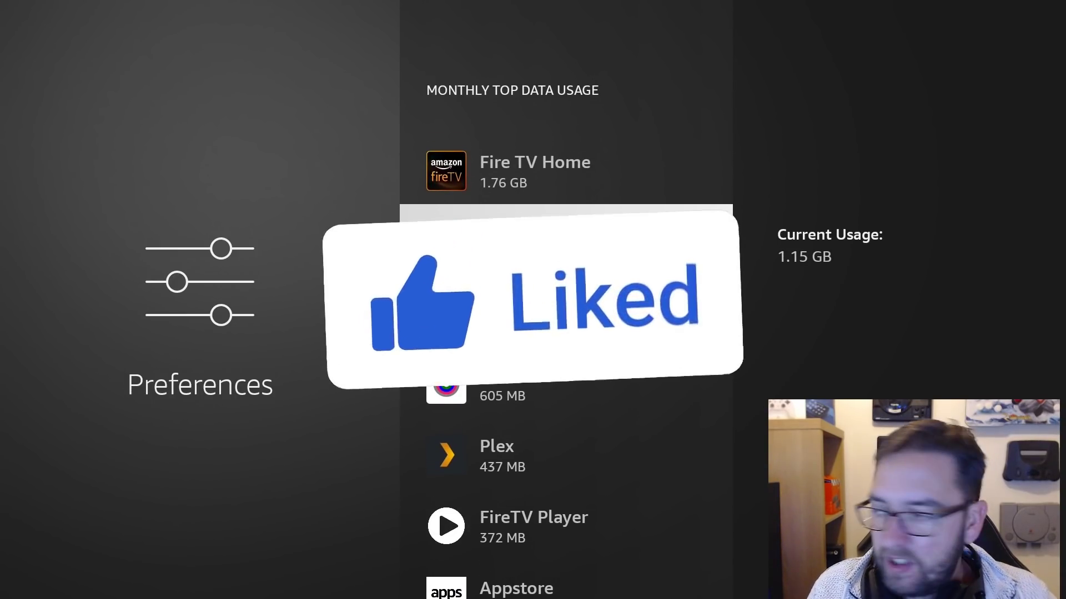
key("Up")
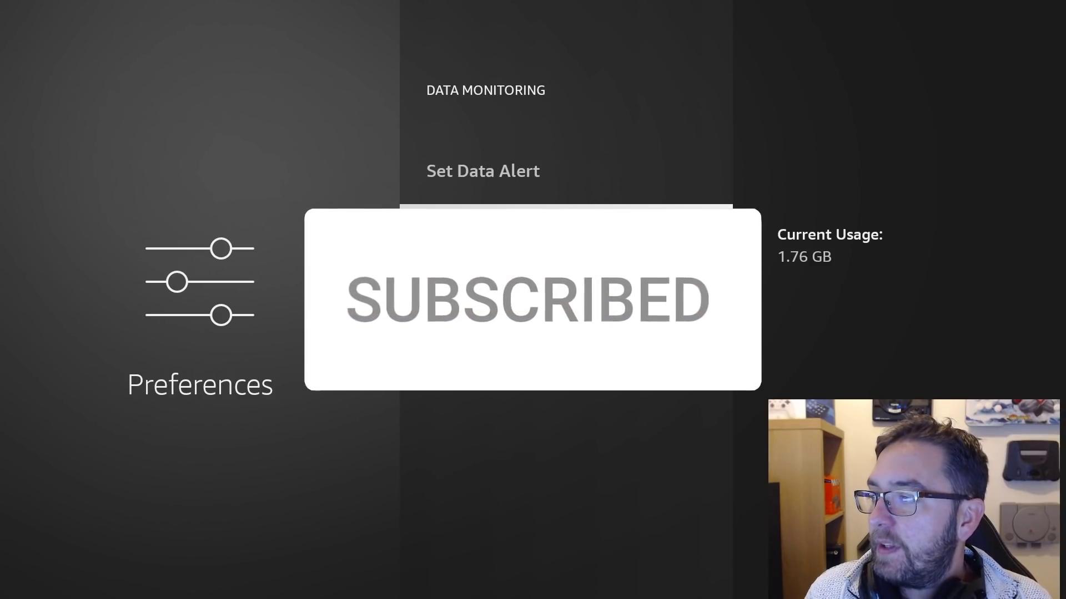
Turn Data Monitoring back OFF and return to the Preferences list.
key("Up")
key("Up")
key("Up")
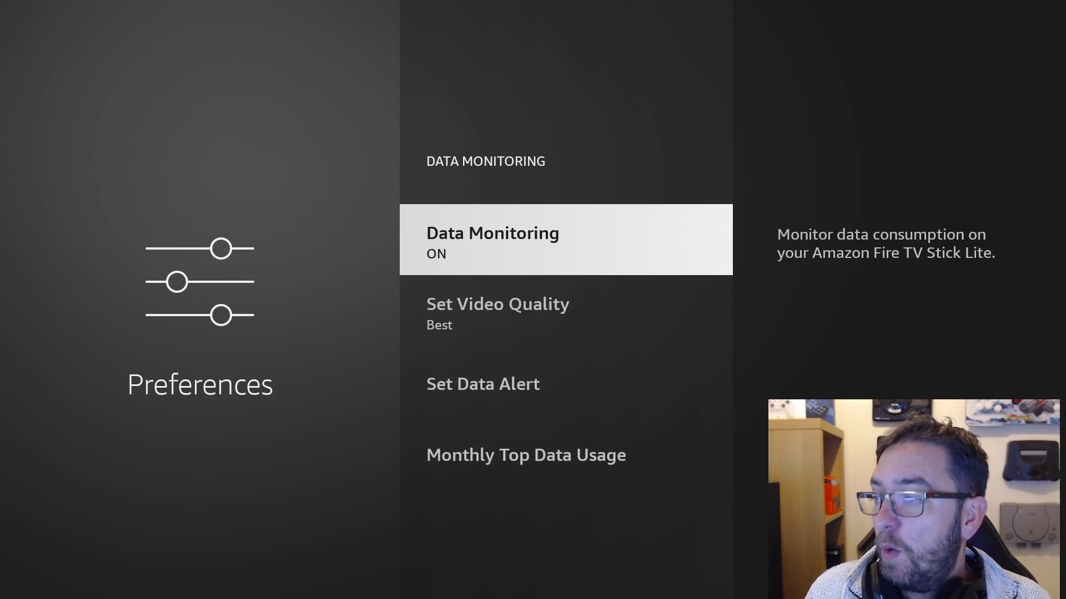
key("Return")
key("Escape")
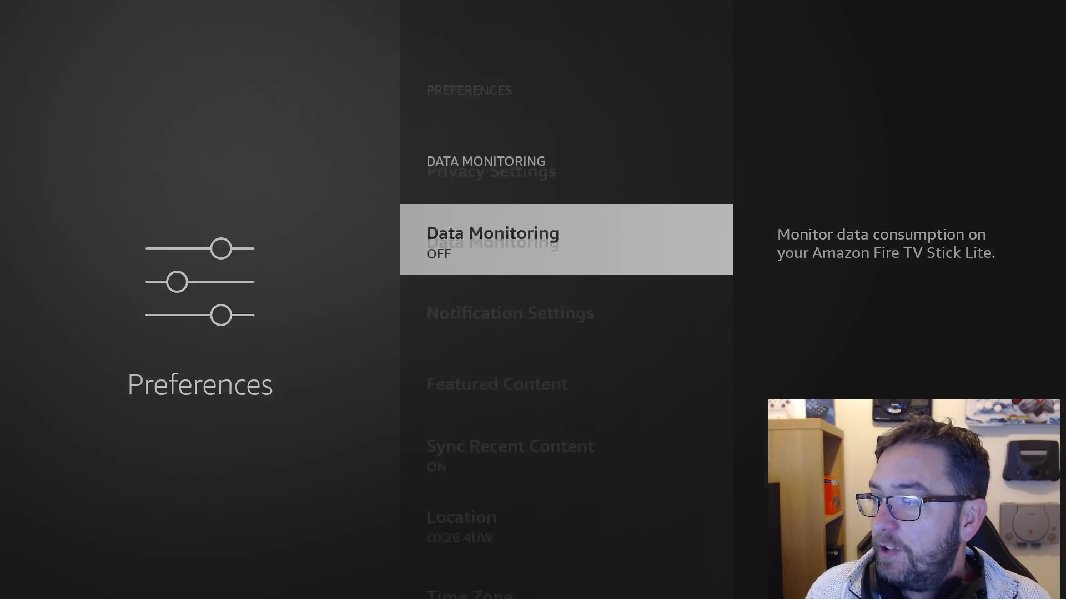
Set the screen saver Start Time to Never under Display & Audio.
key("Escape")
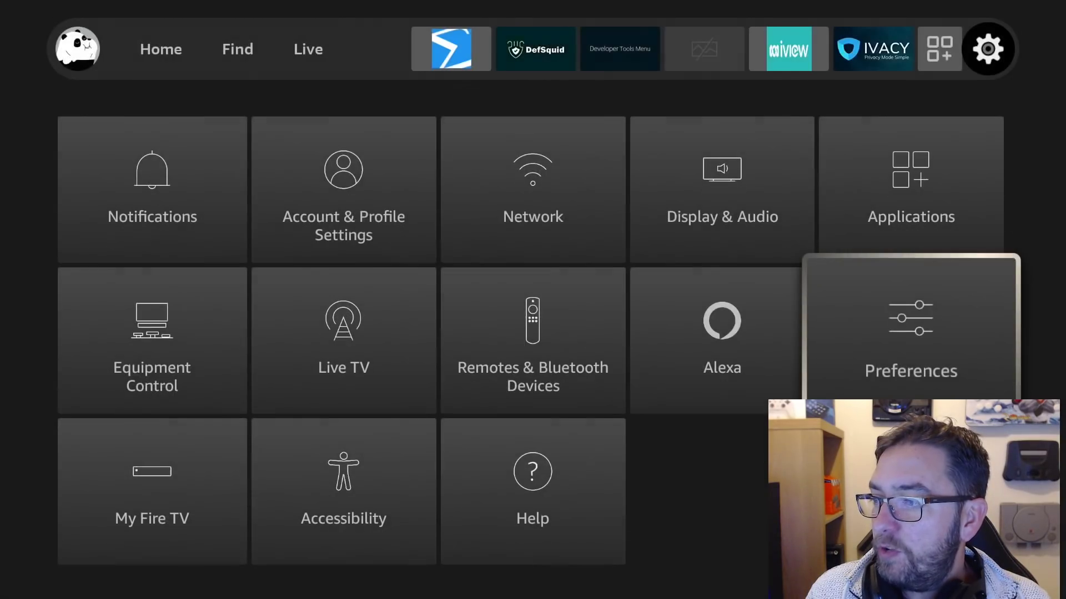
key("Up")
key("Left")
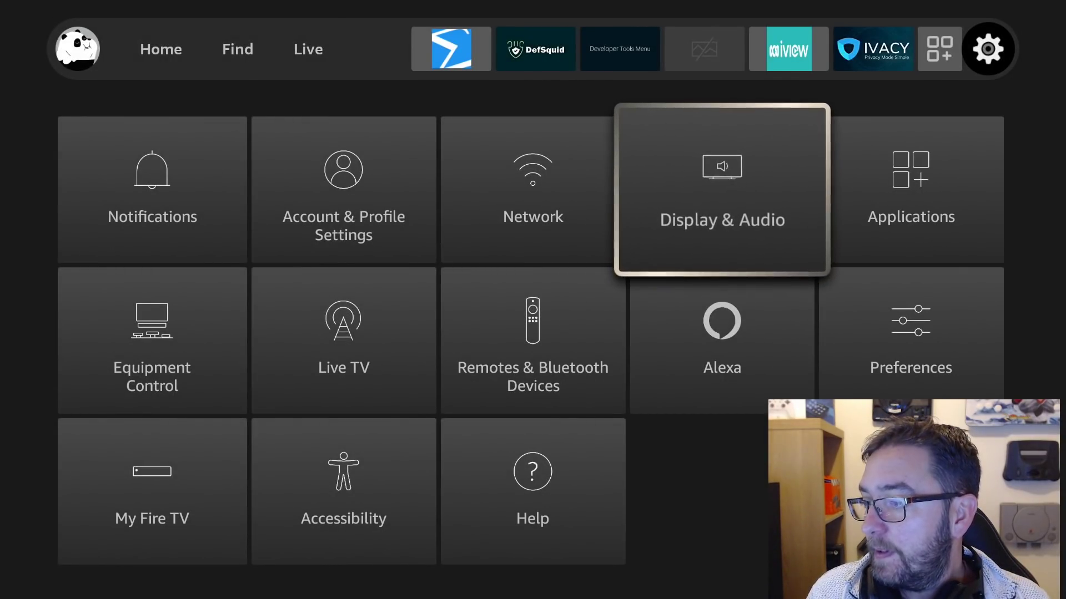
key("Return")
key("Return")
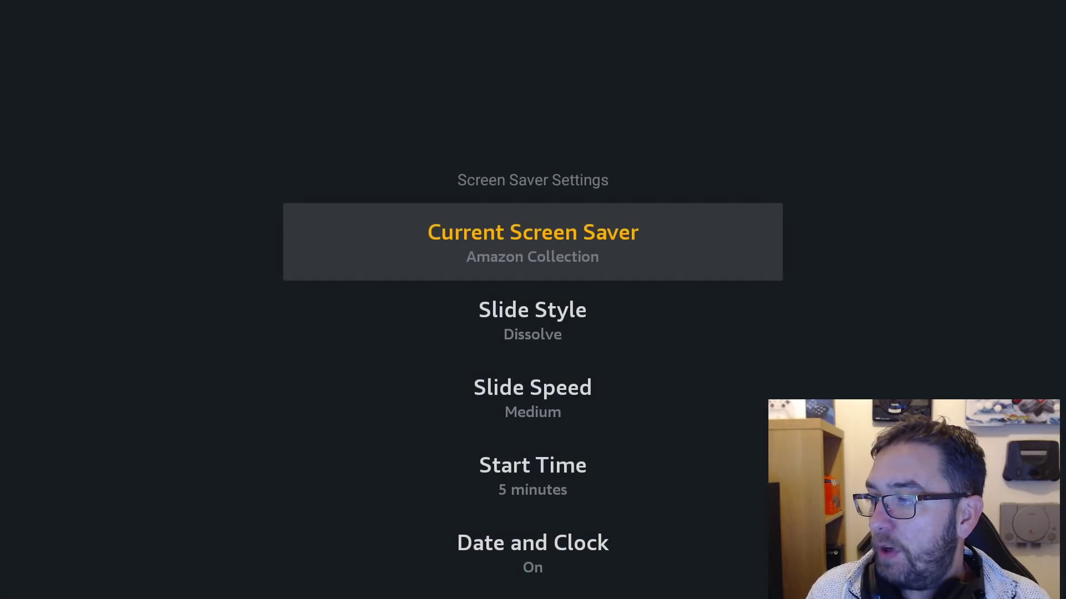
key("Down")
key("Down")
key("Down")
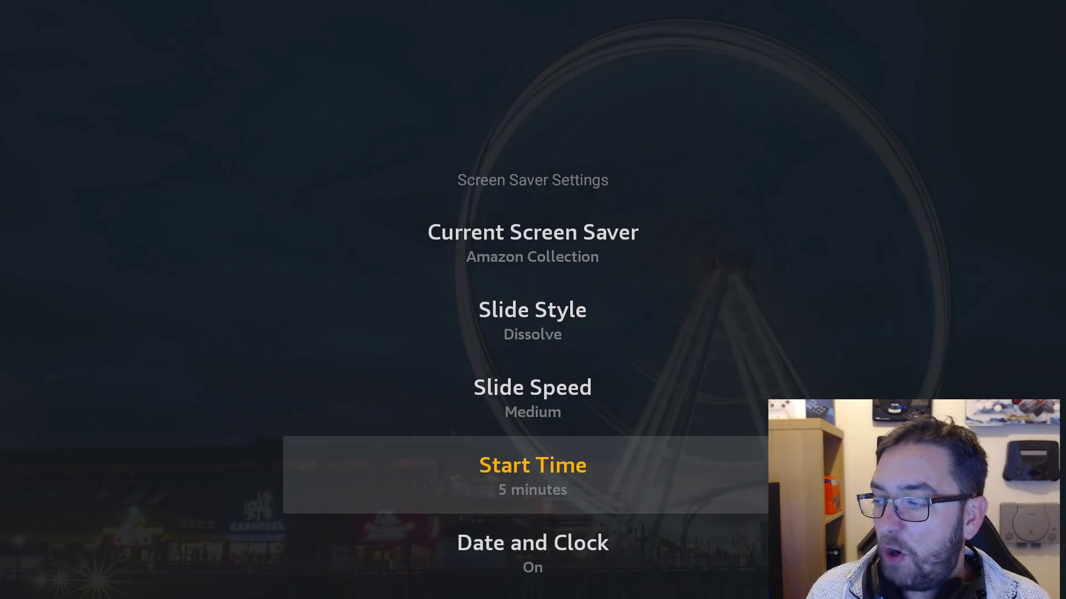
key("Return")
key("Down")
key("Down")
key("Down")
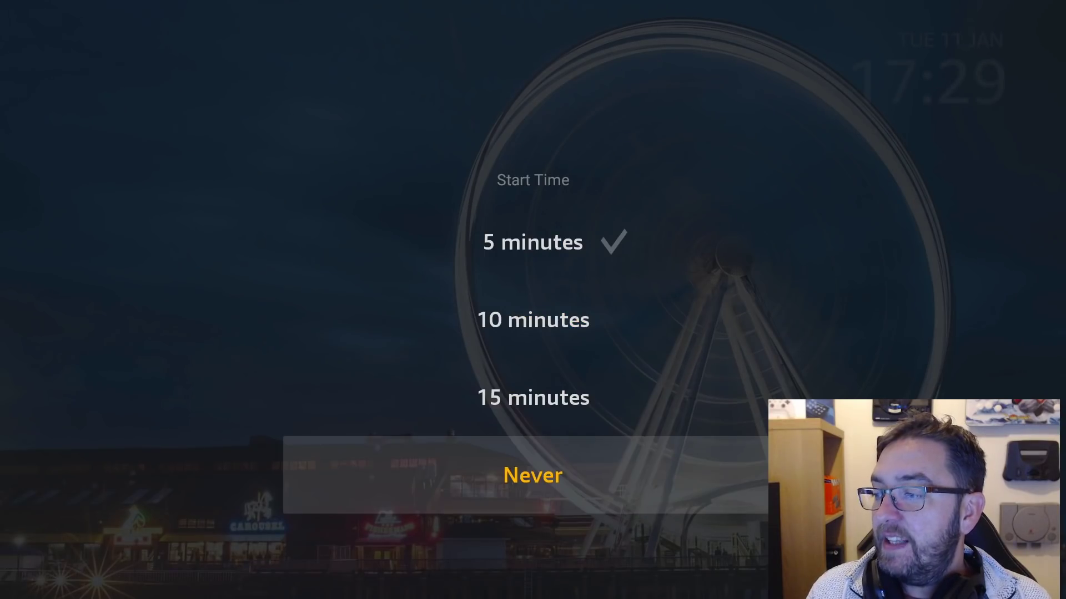
key("Return")
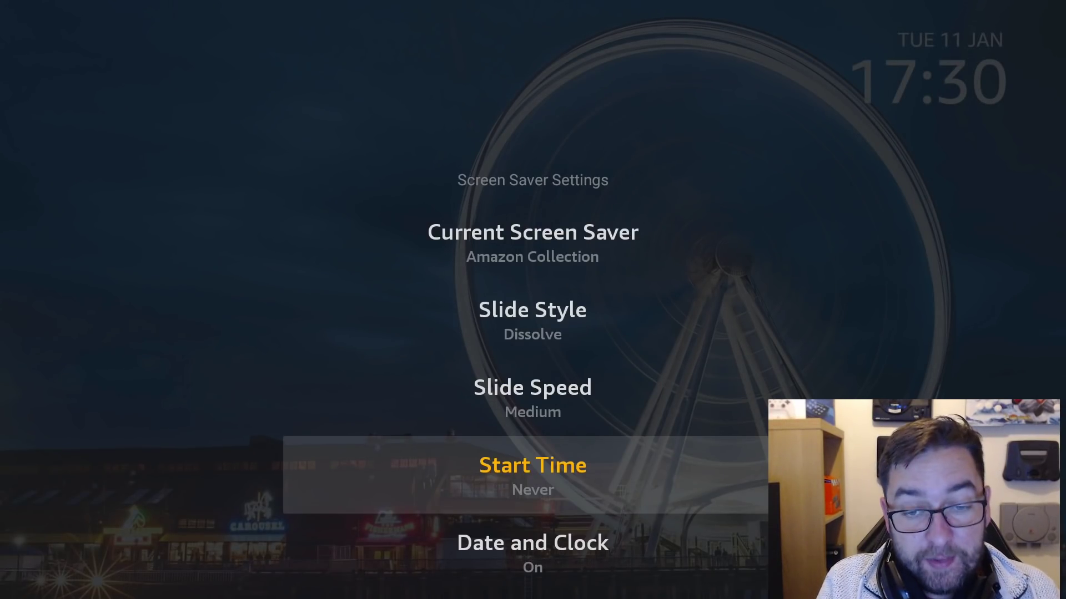
key("Escape")
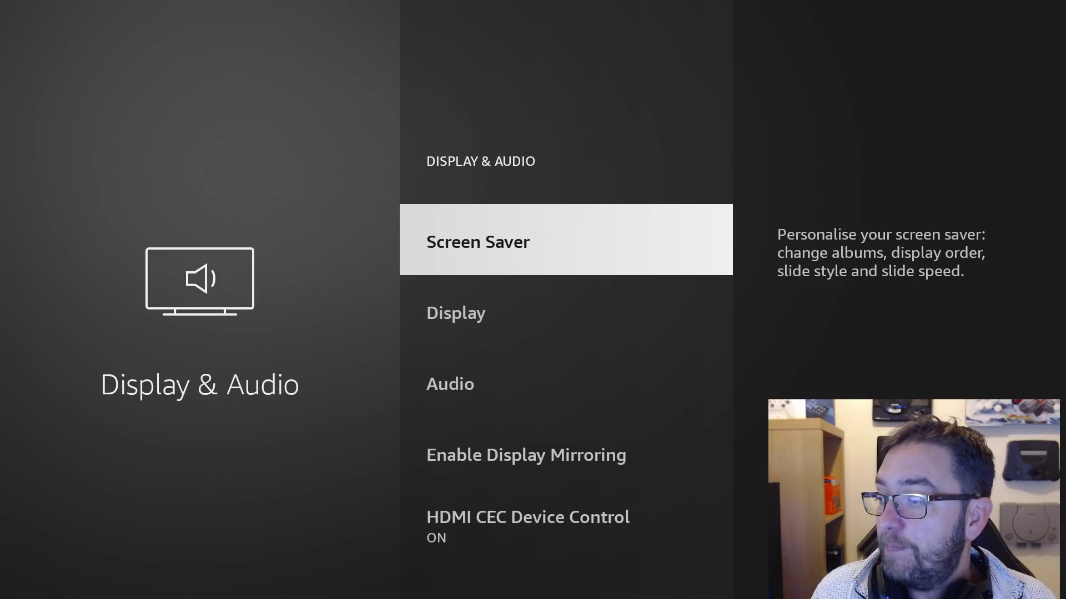
key("Escape")
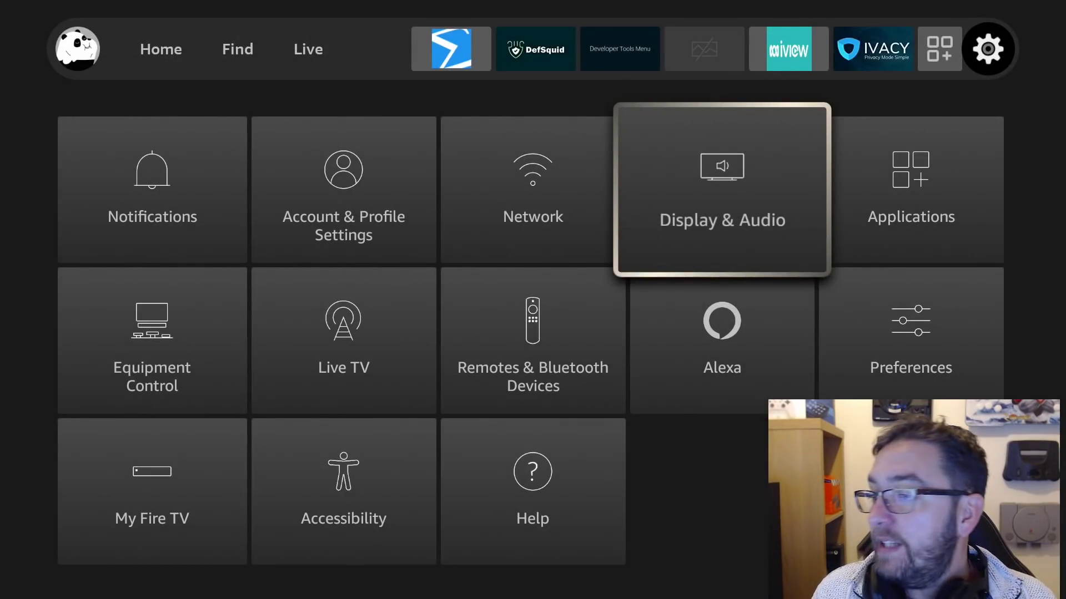
Open the Screensaver app's page in Applications > Manage Installed Applications.
key("Right")
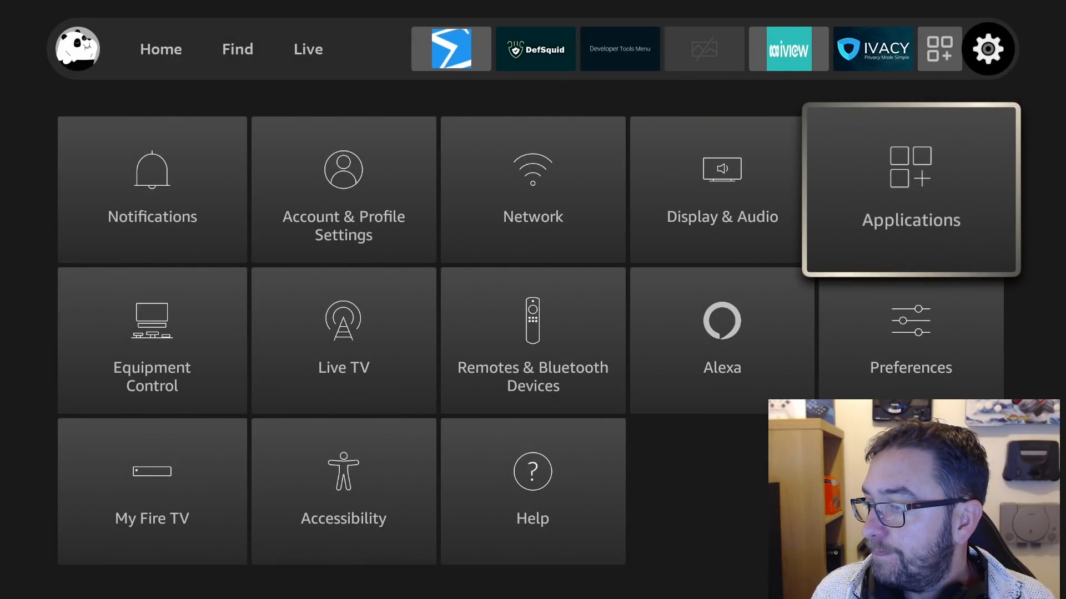
key("Return")
key("Down")
key("Down")
key("Down")
key("Down")
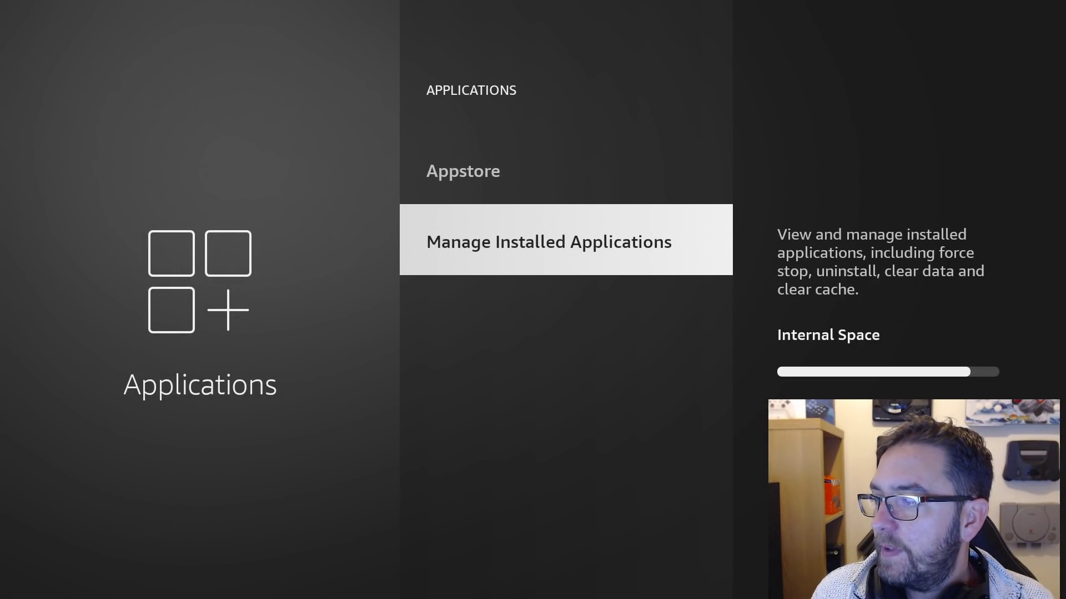
key("Return")
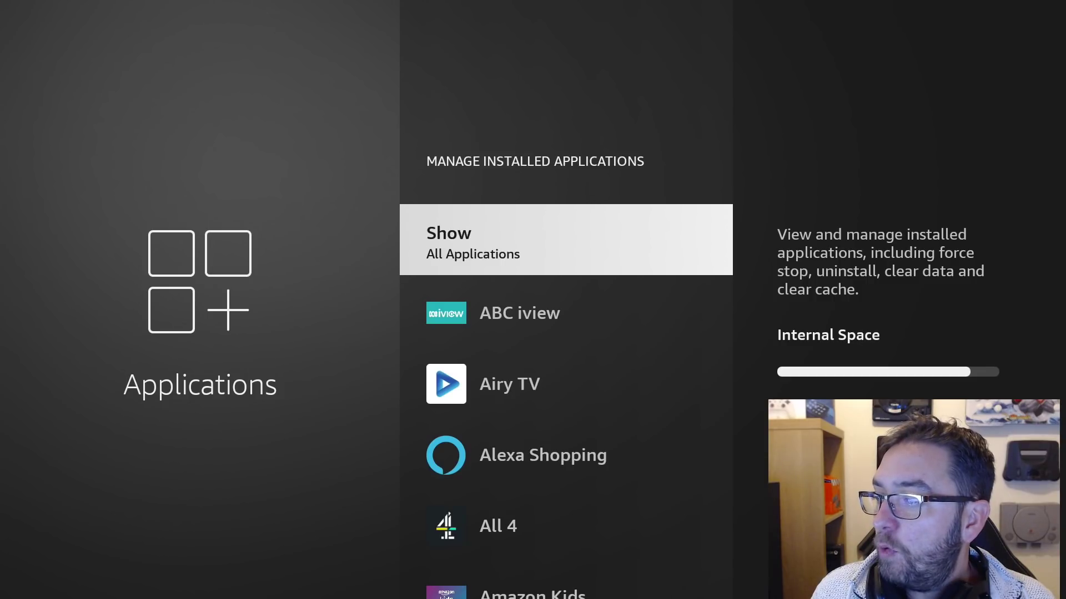
key("Down")
key("Down")
key("Down")
key("Down")
key("Down")
key("Down")
key("Down")
key("Down")
key("Down")
key("Down")
key("Down")
key("Down")
key("Down")
key("Down")
key("Down")
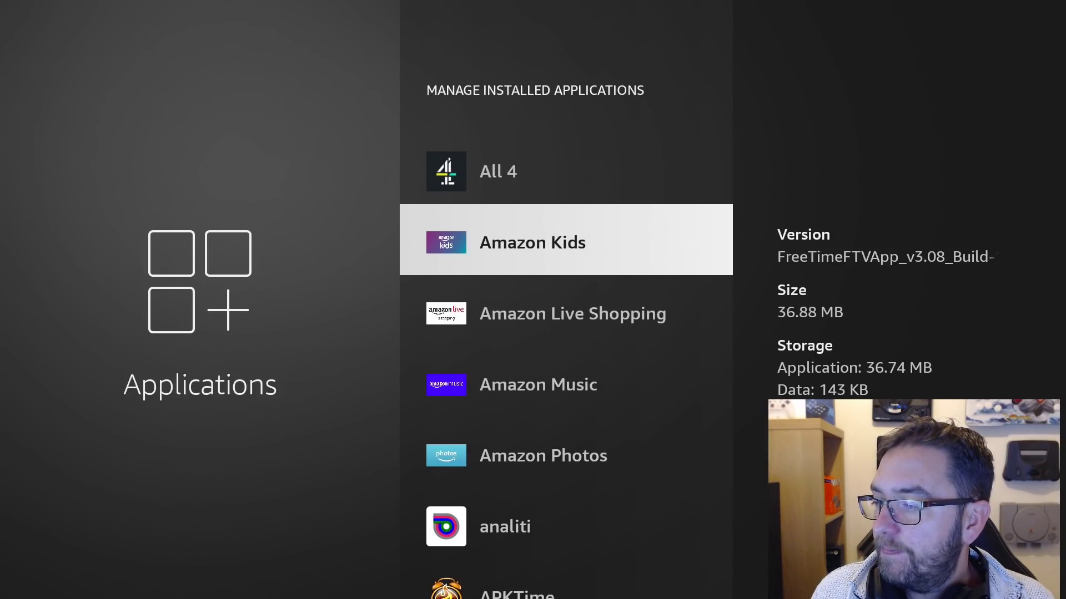
key("Down")
key("Down")
key("Down")
key("Down")
key("Down")
key("Down")
key("Down")
key("Down")
key("Down")
key("Down")
key("Down")
key("Down")
key("Down")
key("Down")
key("Down")
key("Down")
key("Down")
key("Down")
key("Down")
key("Down")
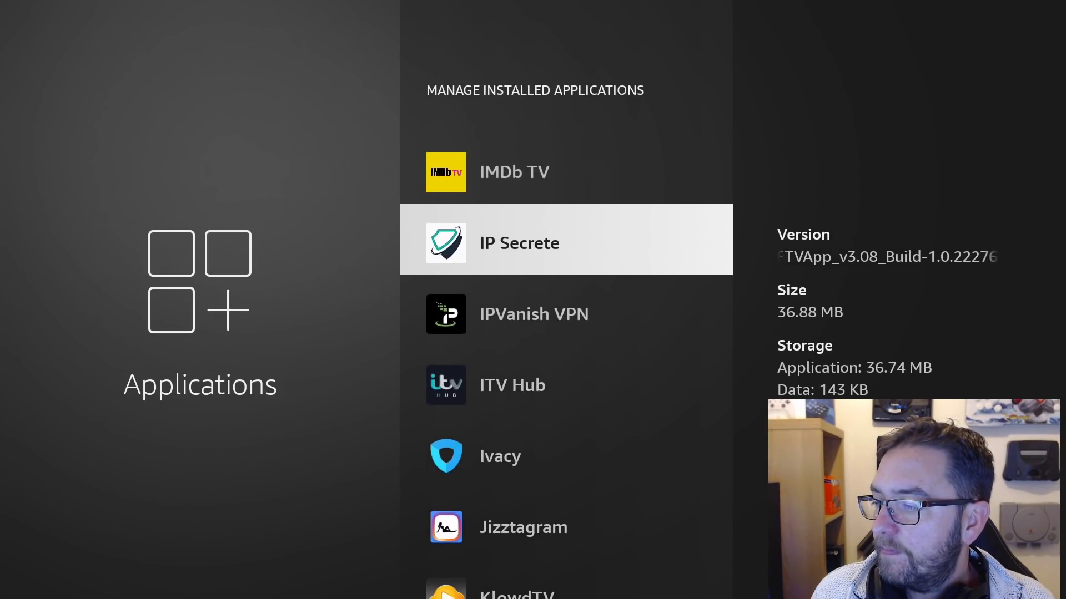
key("Down")
key("Down")
key("Down")
key("Down")
key("Down")
key("Down")
key("Down")
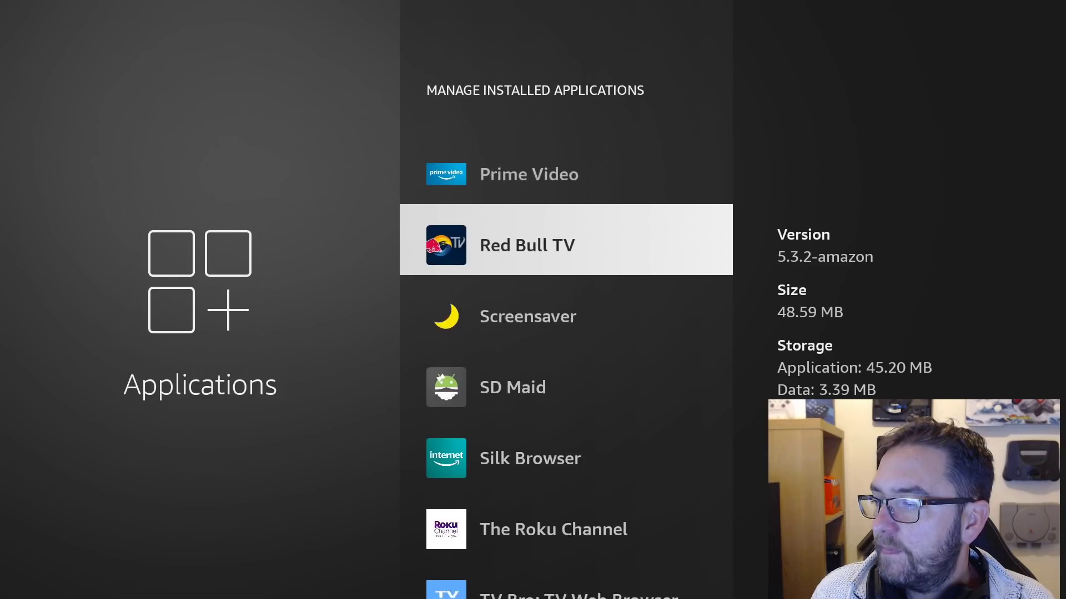
key("Return")
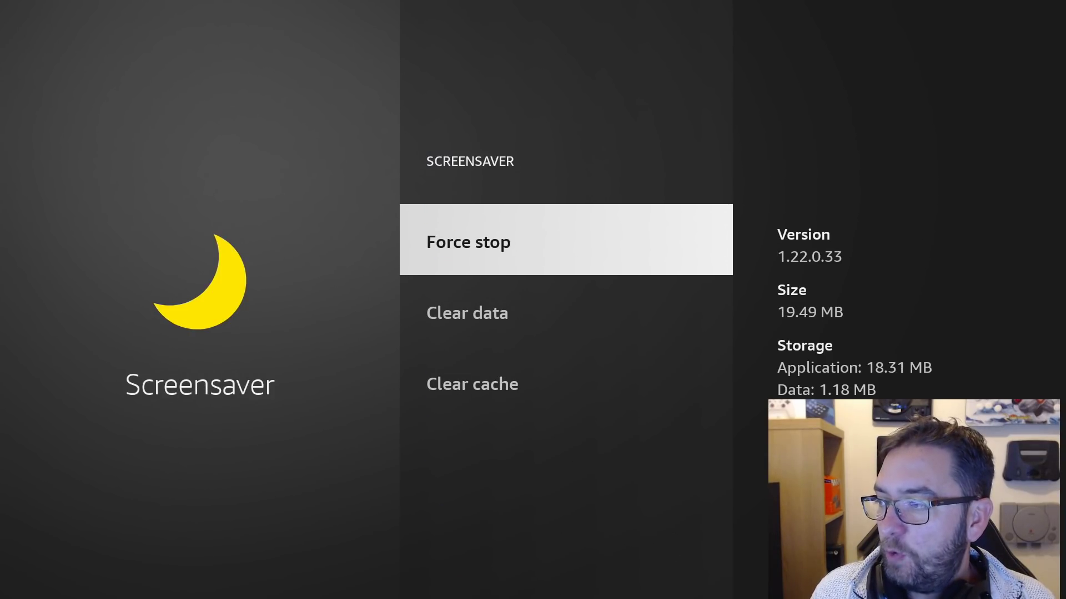
Clear the Screensaver app's data, leaving it at 18.31 MB, and go back to the list.
key("Down")
key("Up")
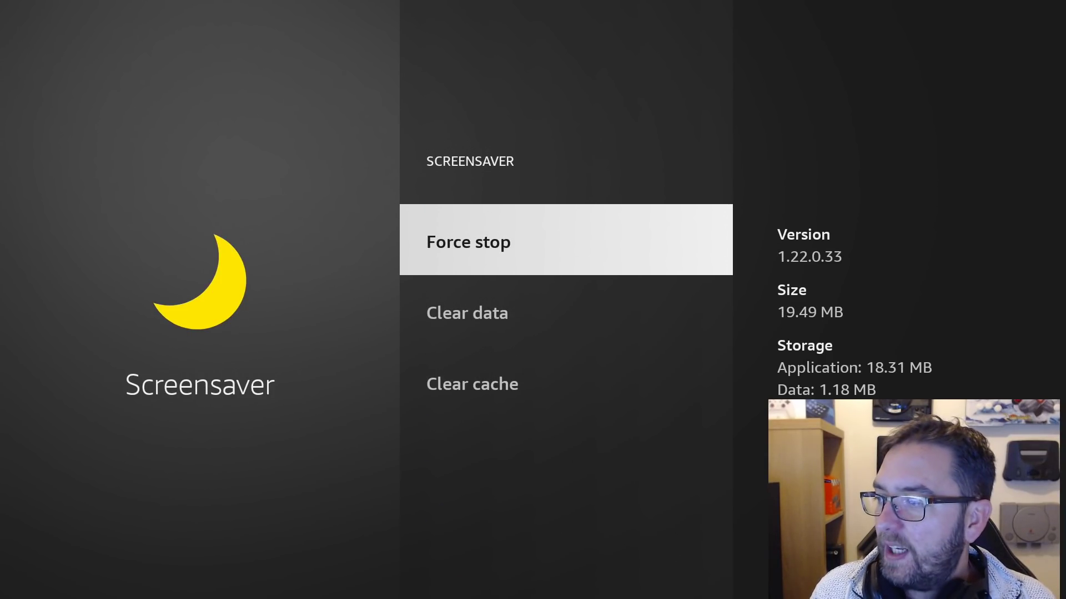
key("Down")
key("Return")
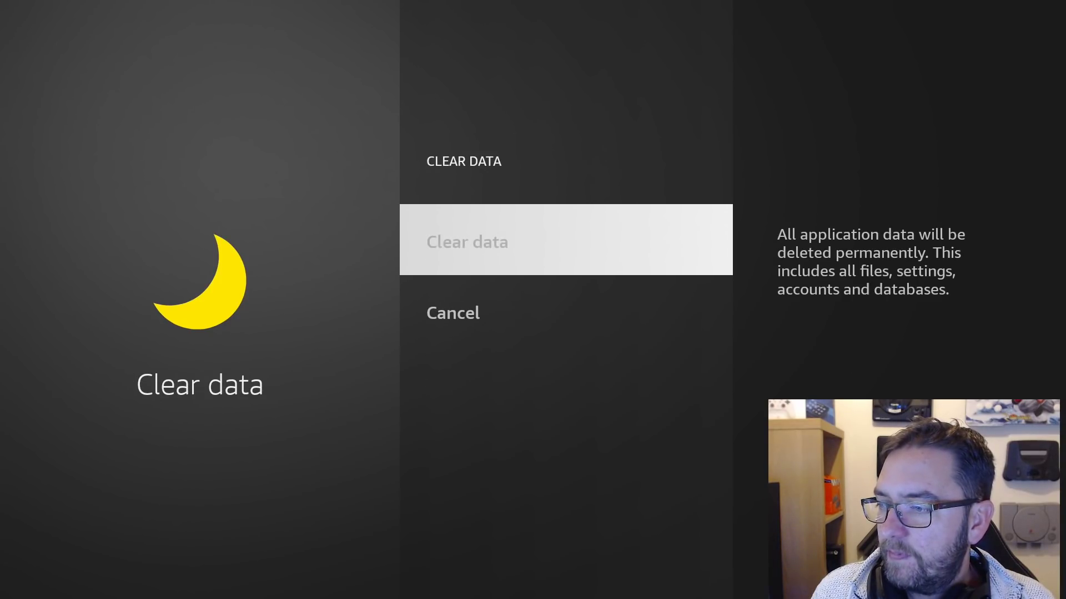
key("Return")
key("Down")
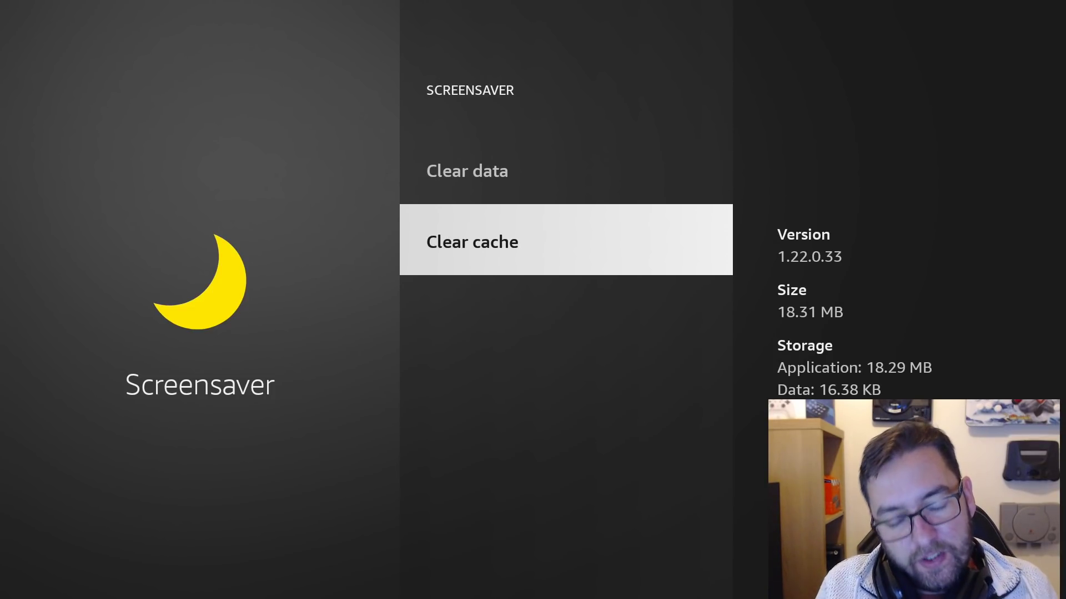
key("Escape")
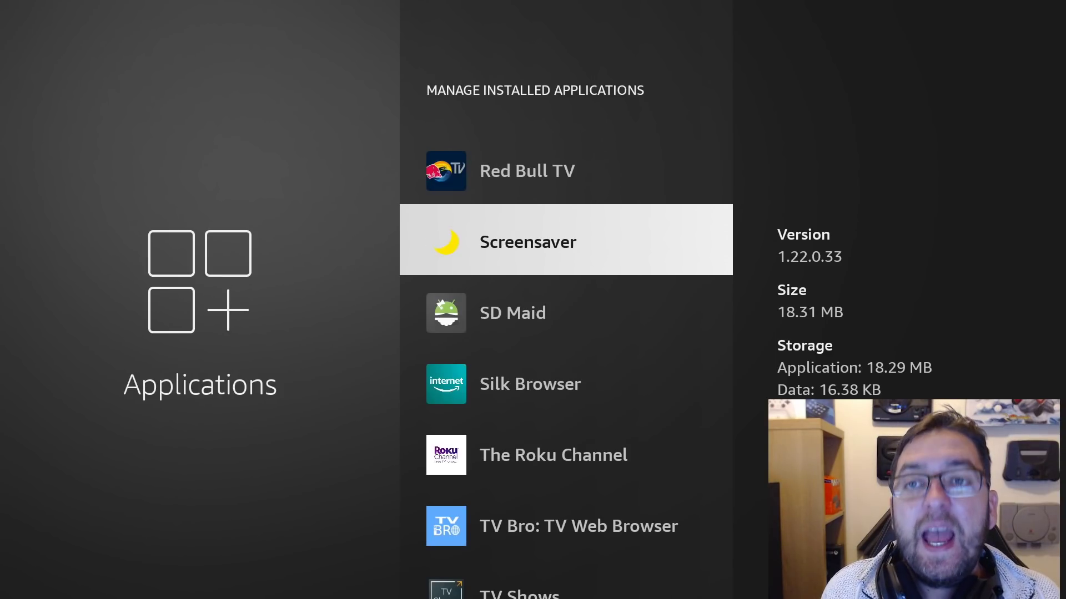
Leave Settings for the home screen and launch Downloader from the recent apps row.
key("Escape")
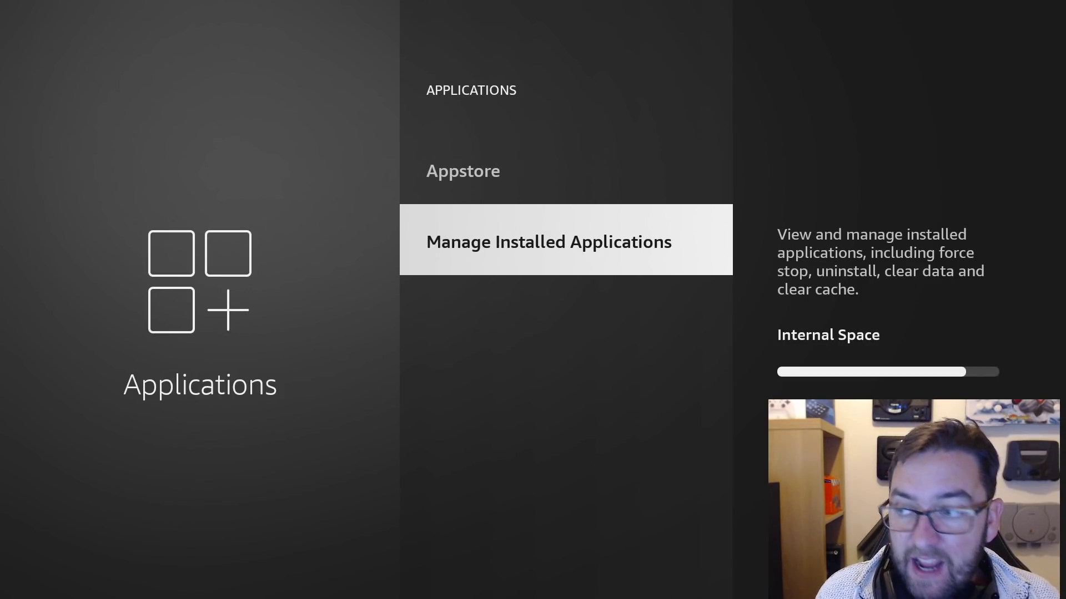
key("Escape")
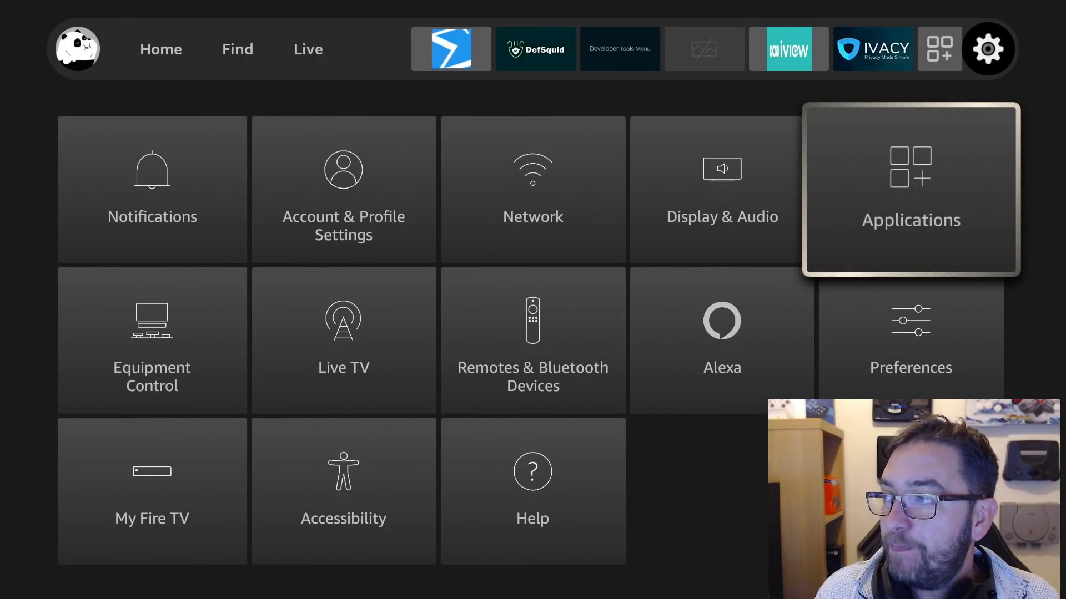
key("Escape")
key("Left")
key("Left")
key("Left")
key("Left")
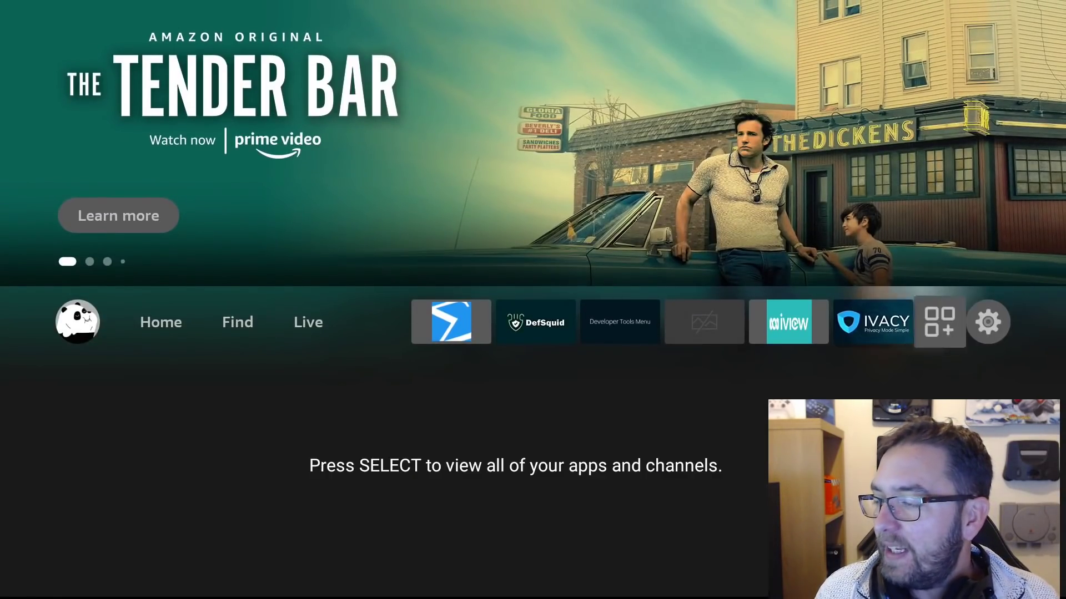
key("Left")
key("Left")
key("Left")
key("Left")
key("Left")
key("Left")
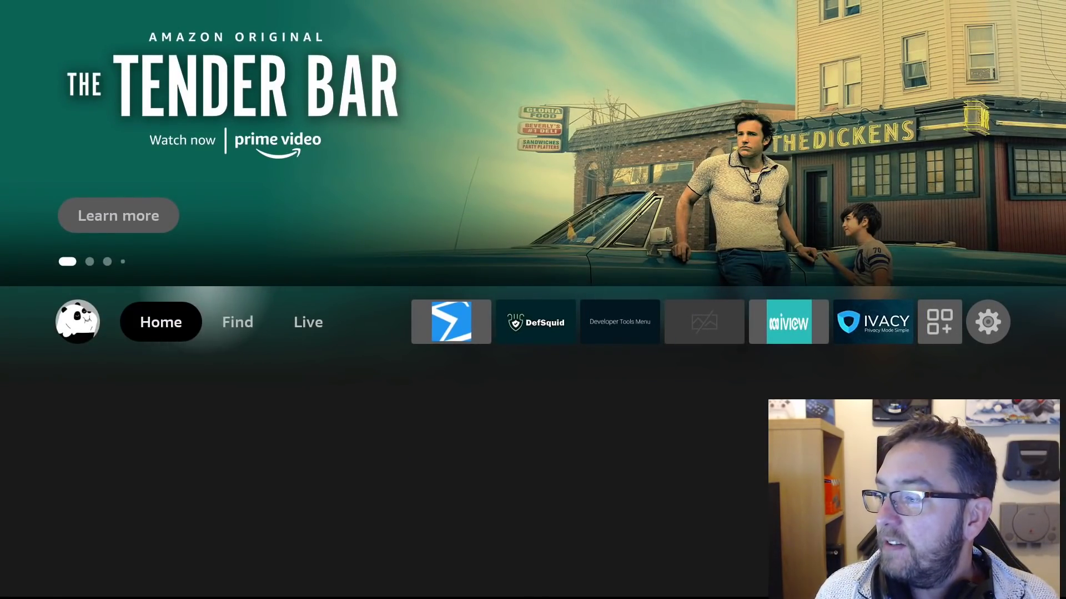
key("Down")
key("Down")
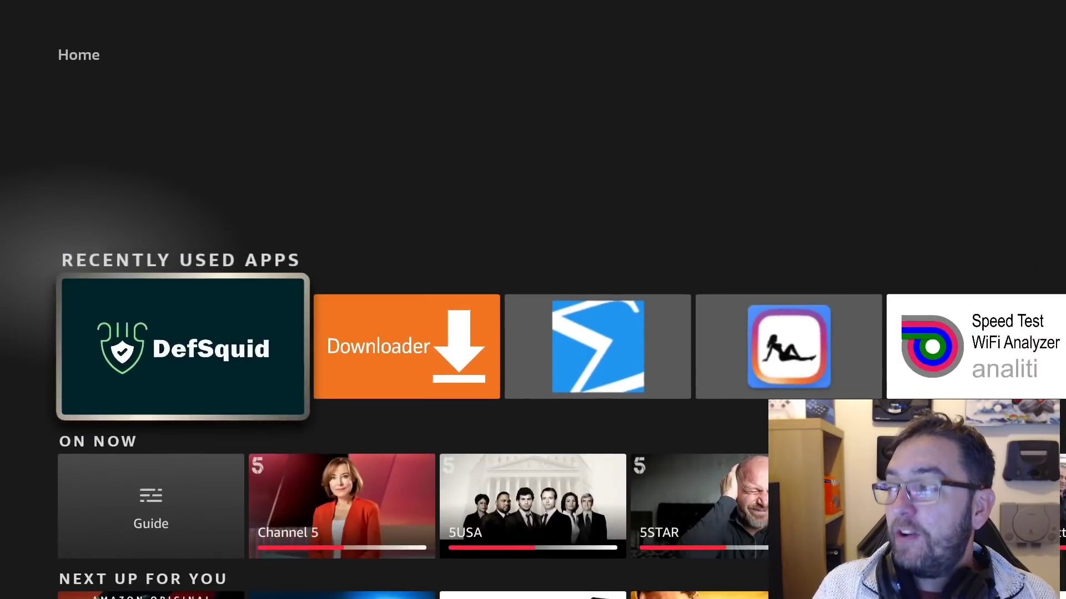
key("Right")
key("Return")
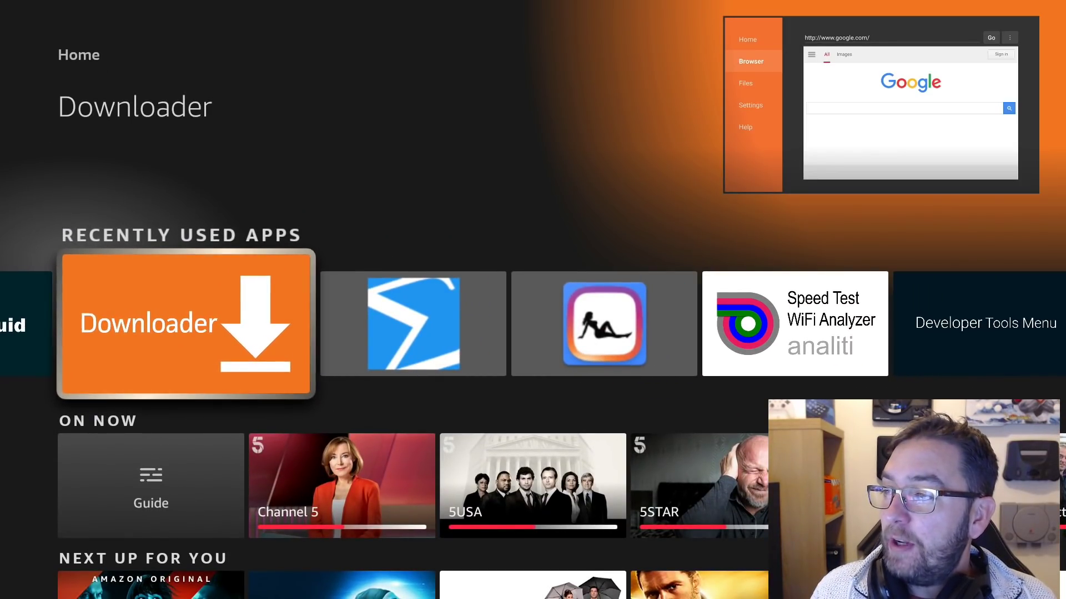
Delete airy.tvfire.apk from Downloader's Files and exit the app.
key("Left")
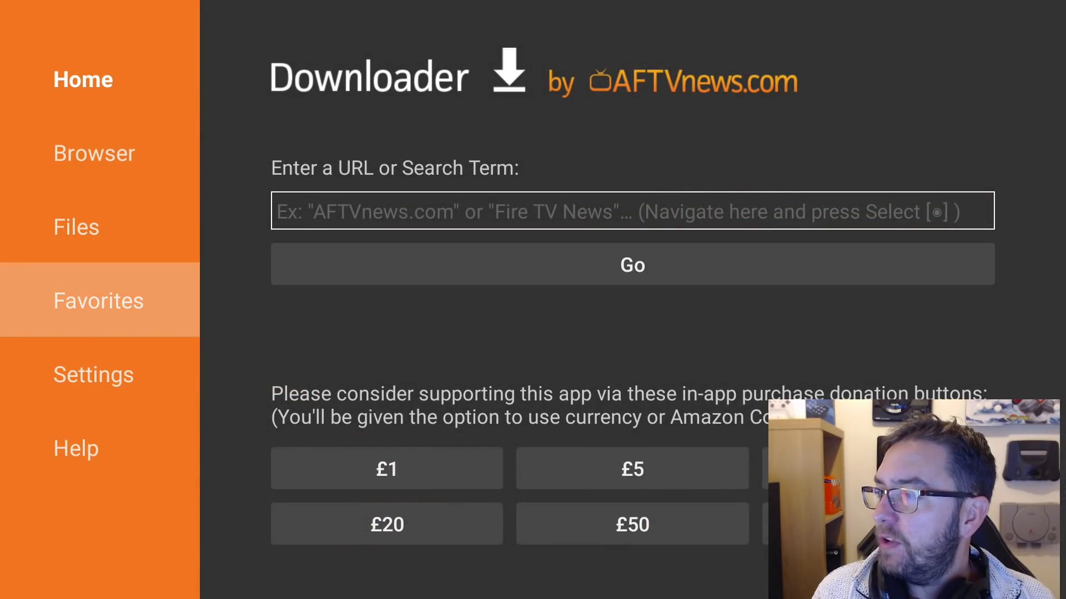
key("Up")
key("Right")
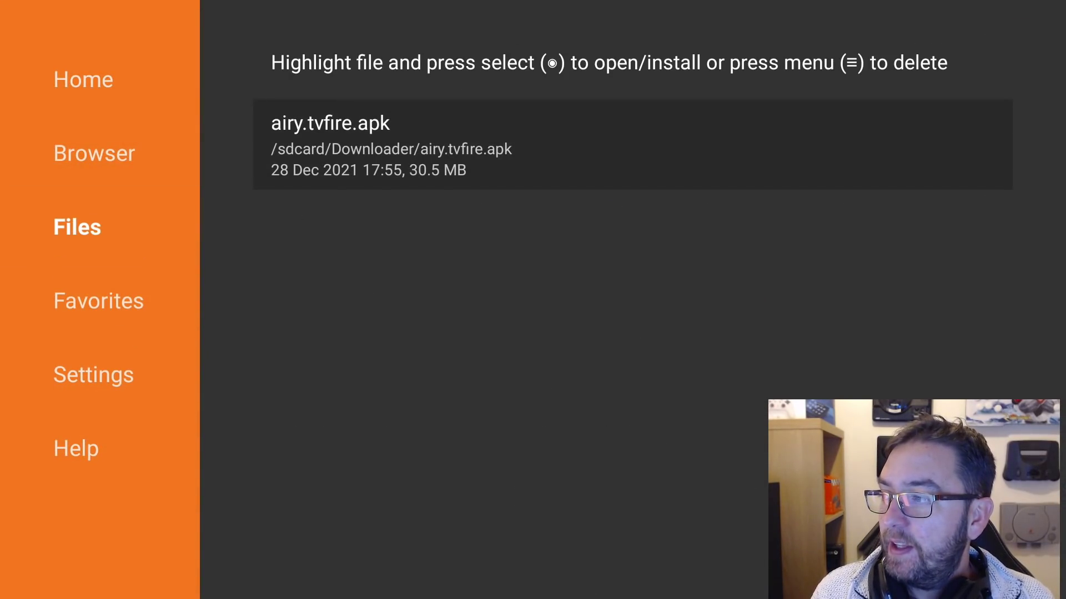
key("Menu")
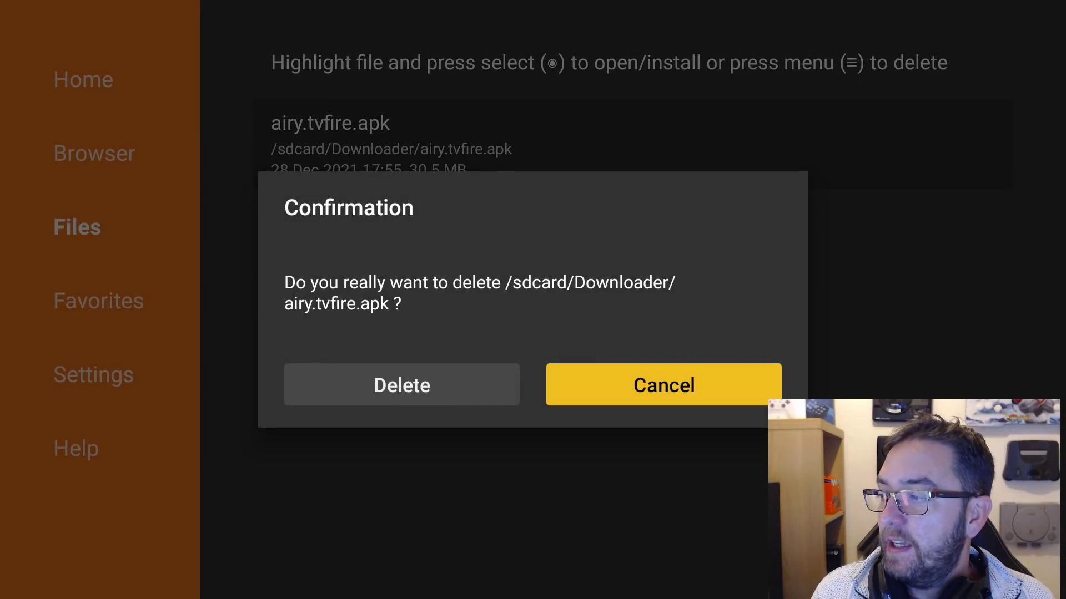
key("Left")
key("Return")
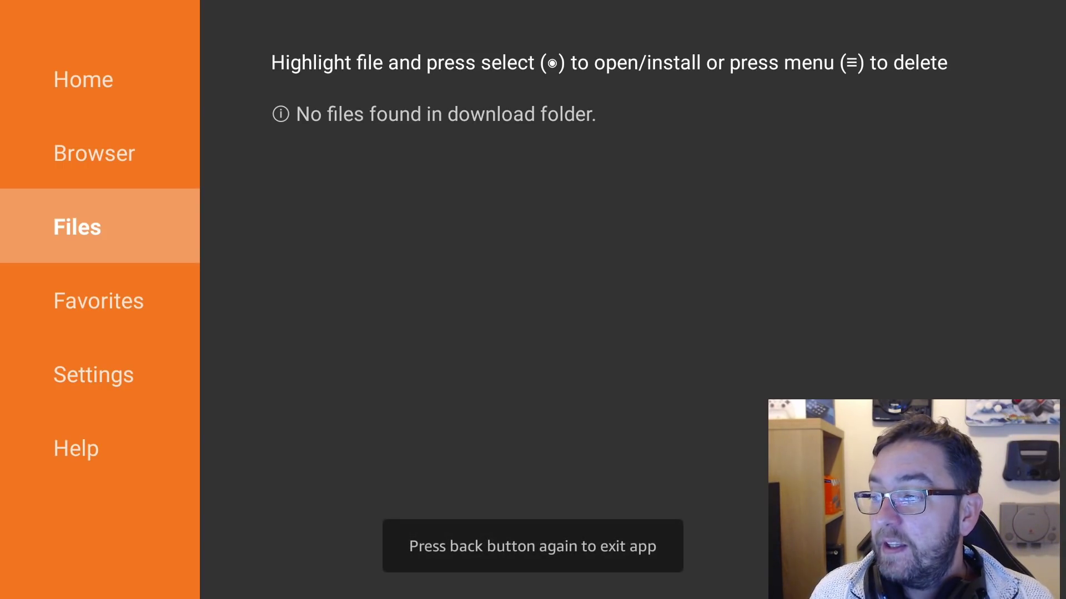
key("Escape")
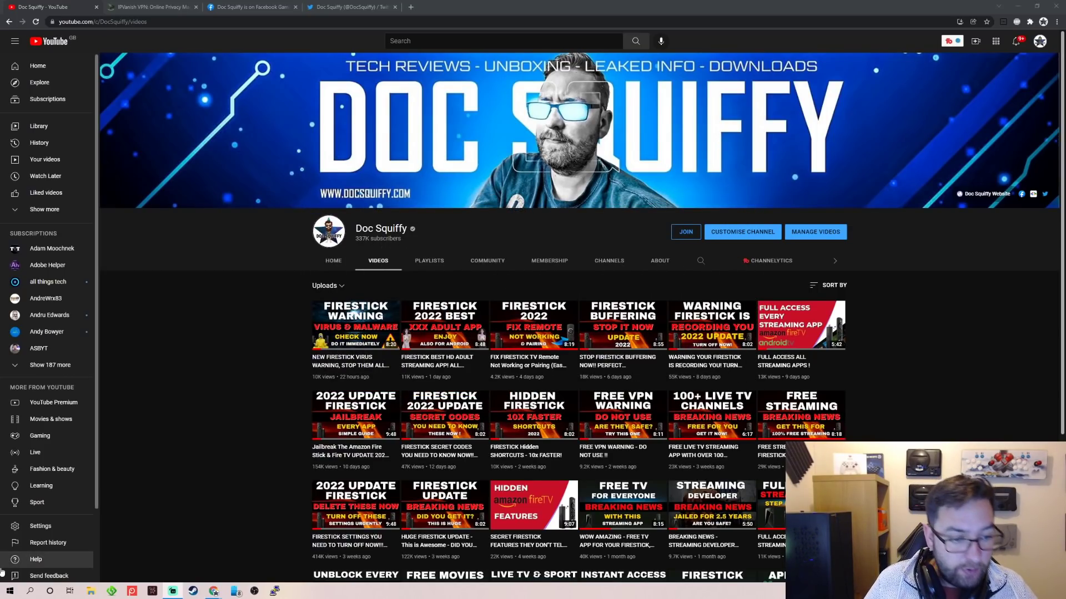
scroll(412, 473, "down", 1)
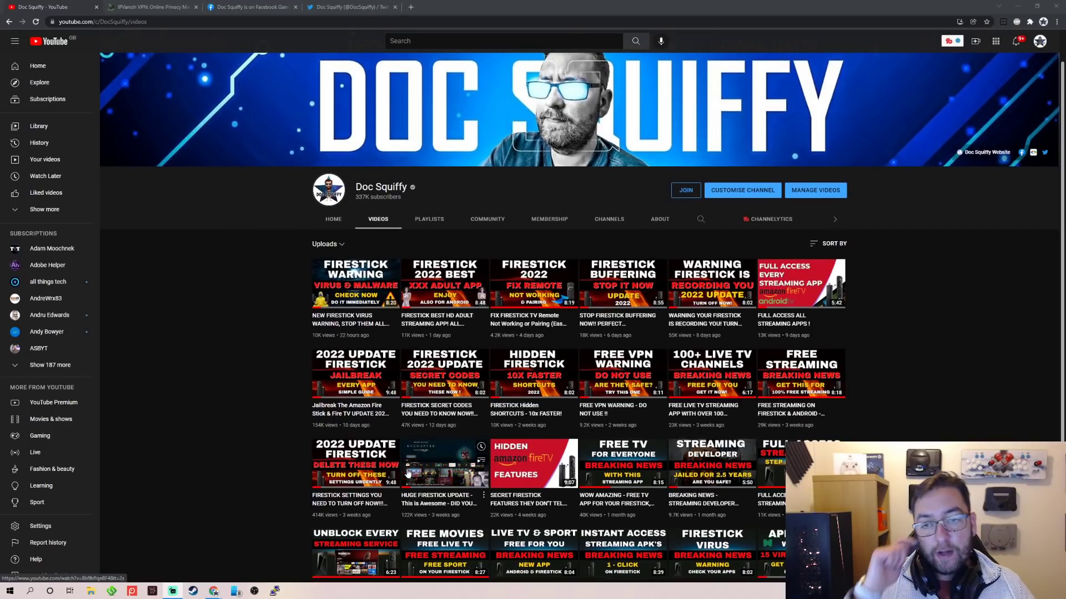
mouse_move(364, 480)
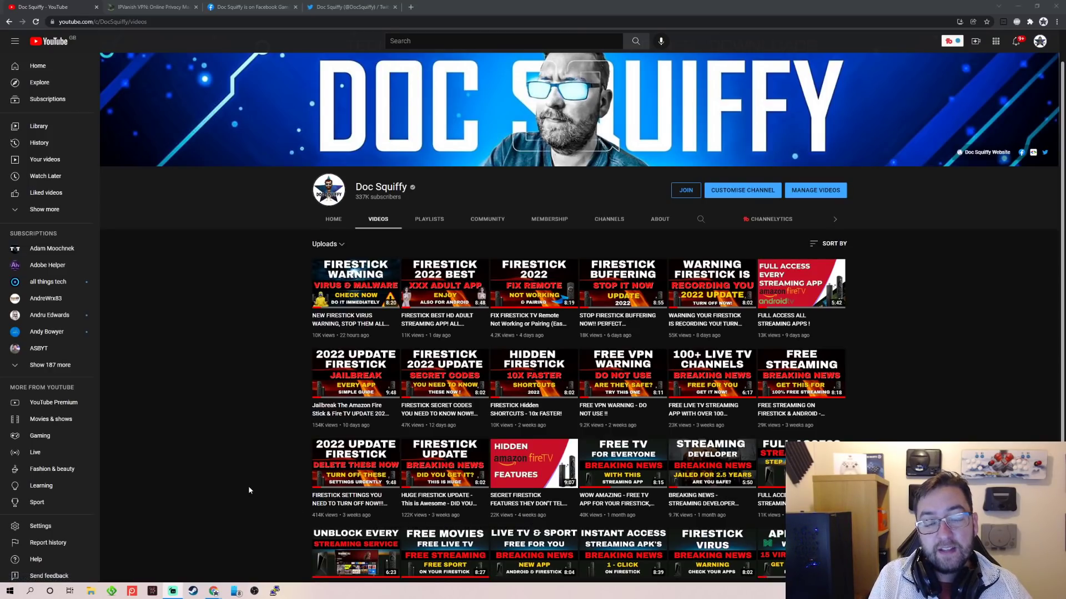
scroll(250, 492, "up", 1)
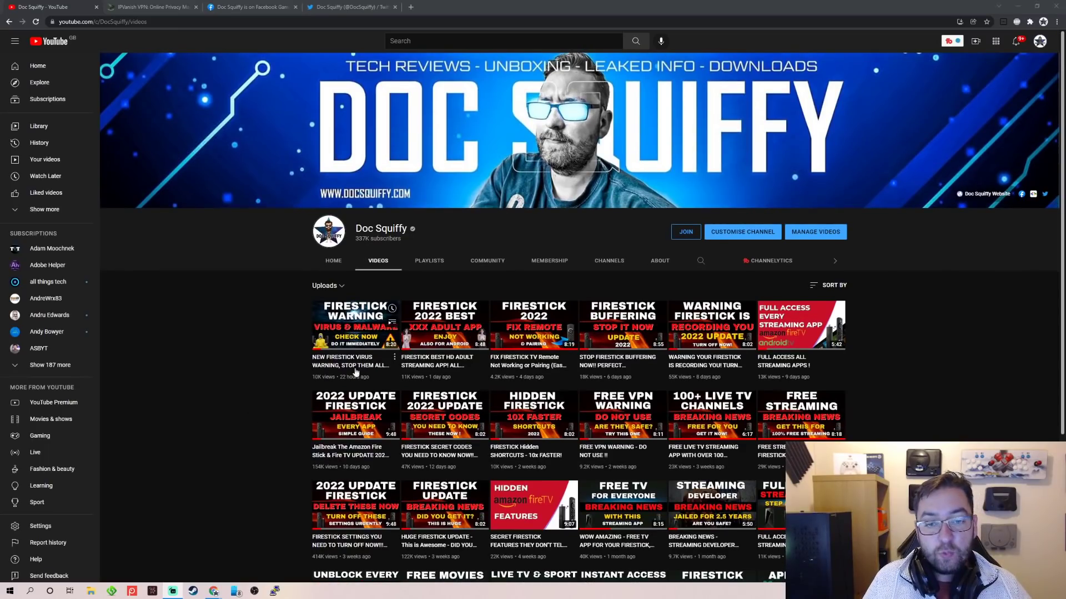
mouse_move(557, 347)
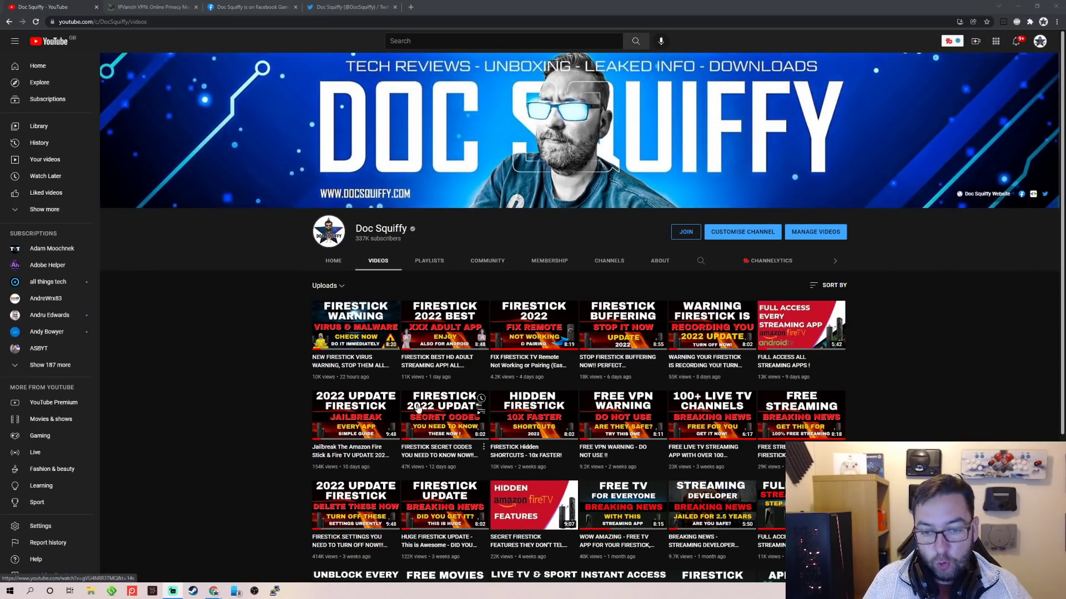
mouse_move(369, 425)
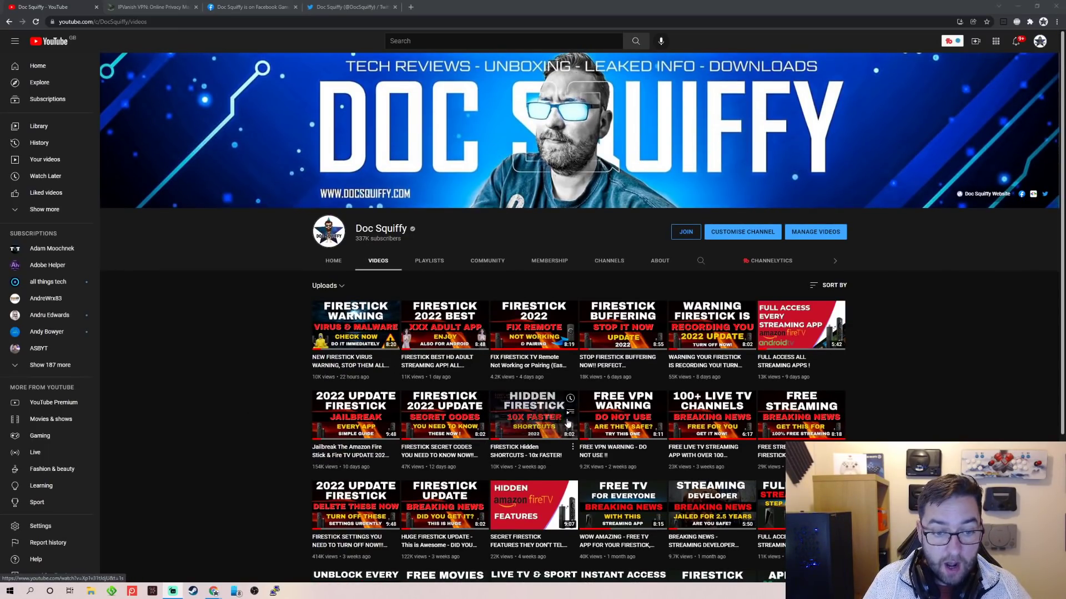
mouse_move(791, 422)
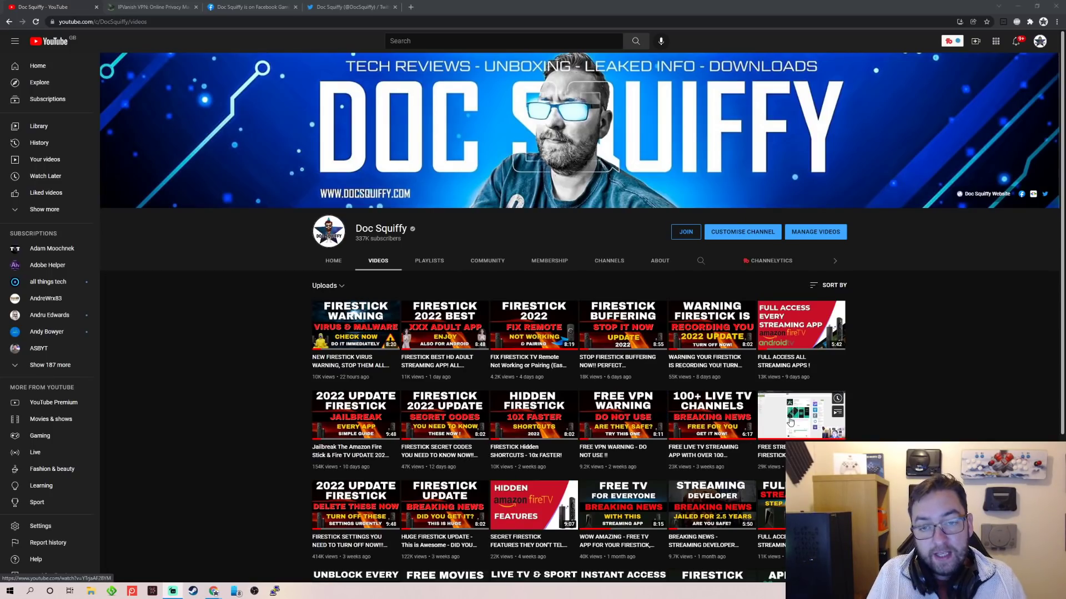
Show the IPVanish homepage with its Monthly $10.99 and Yearly $3.75/mo plans.
left_click(123, 4)
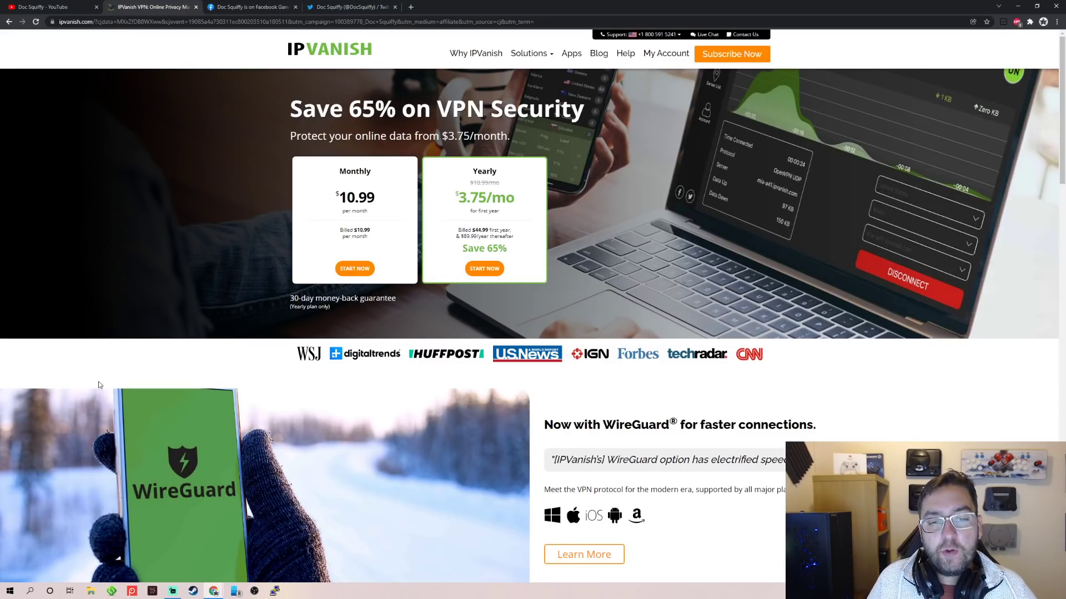
scroll(157, 452, "down", 6)
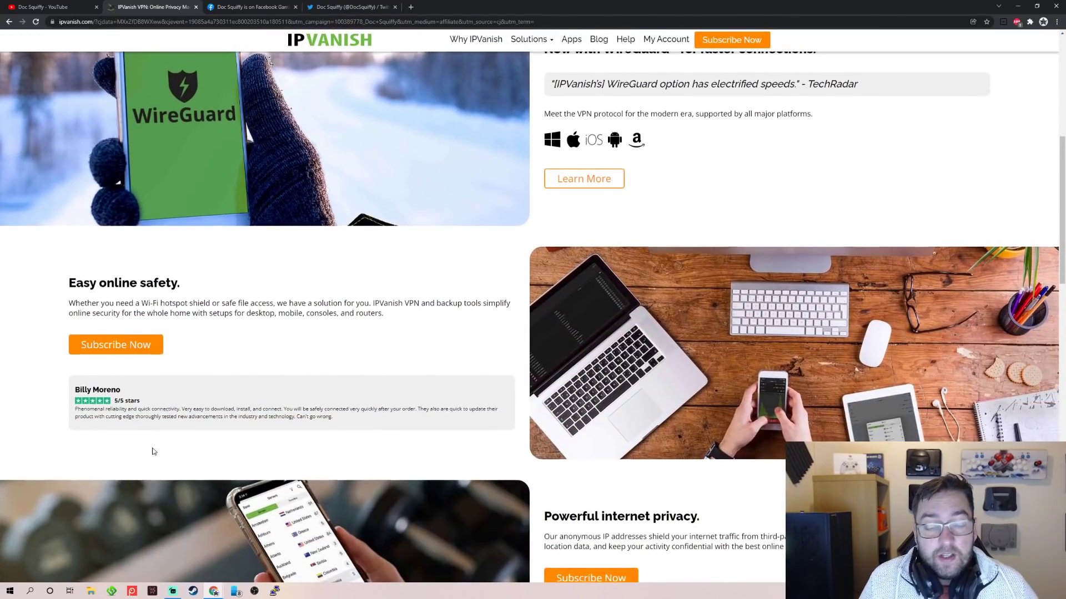
scroll(153, 451, "down", 4)
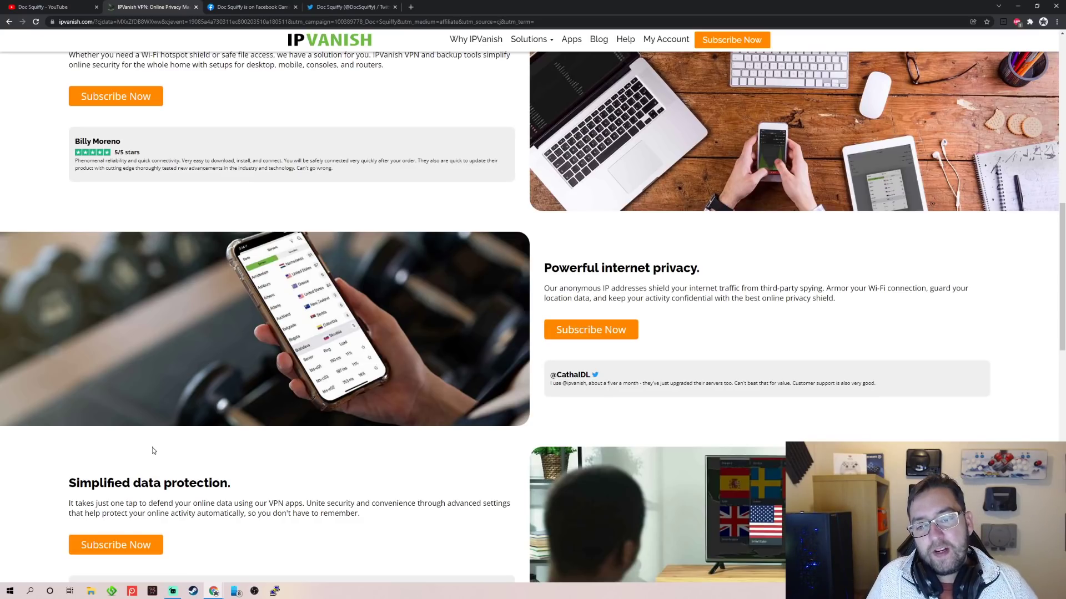
scroll(142, 451, "down", 2)
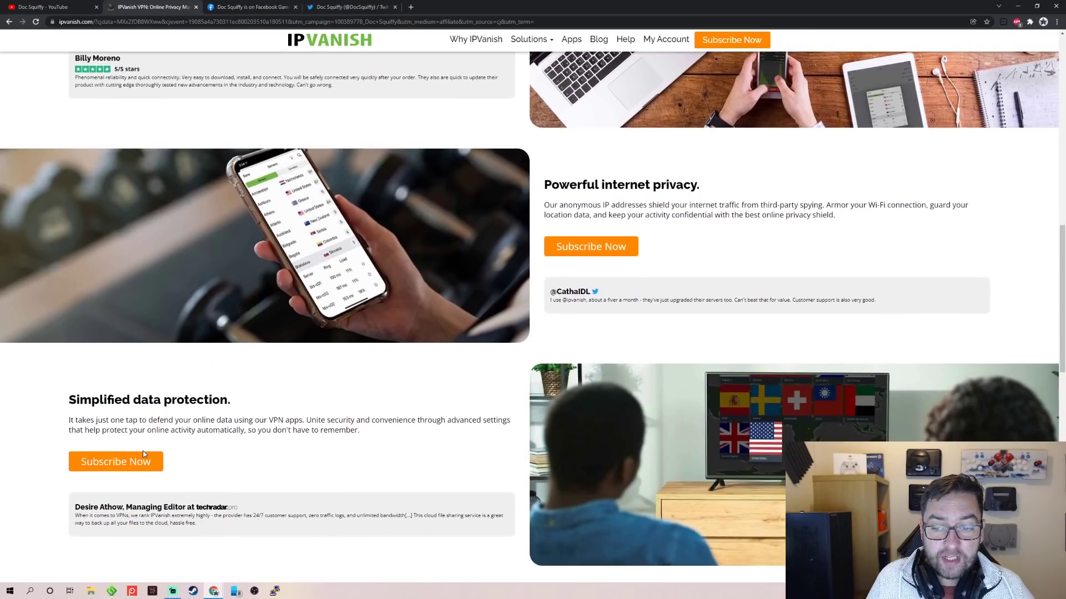
scroll(142, 451, "down", 2)
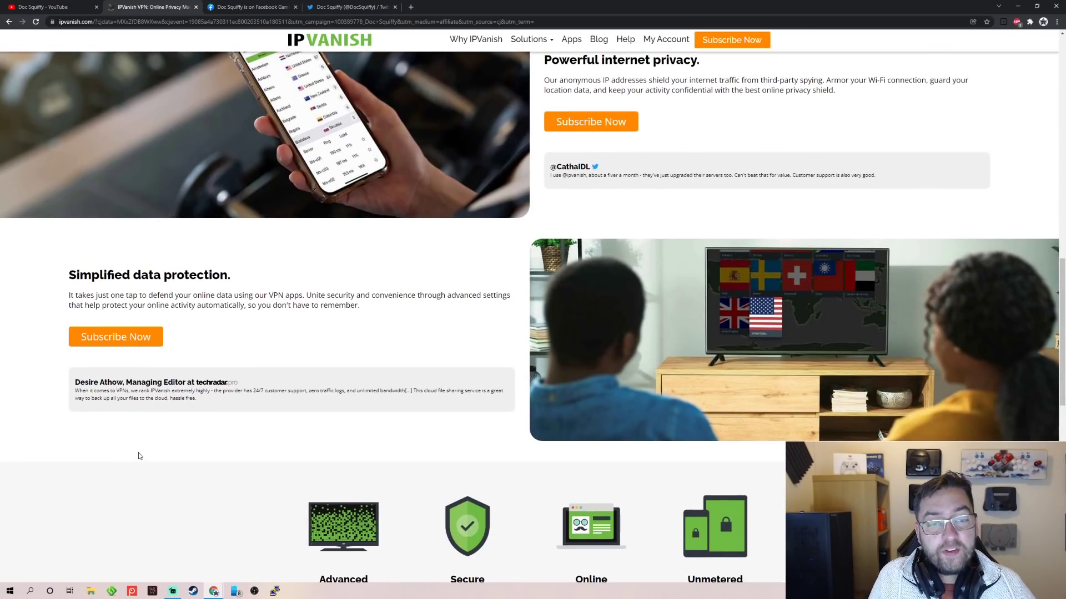
scroll(138, 457, "up", 13)
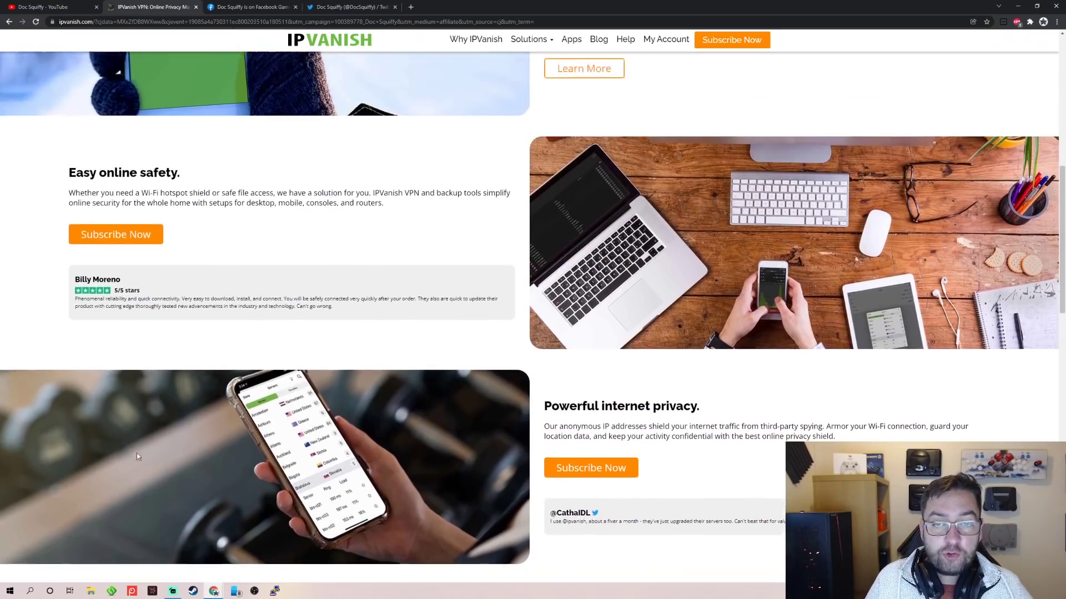
scroll(138, 455, "up", 2)
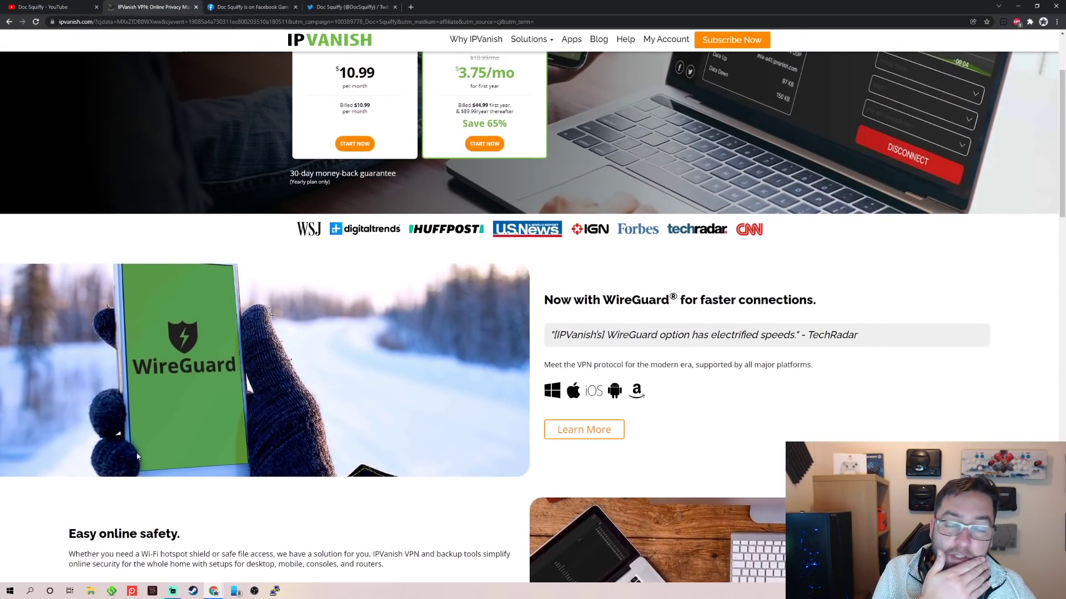
scroll(138, 456, "up", 2)
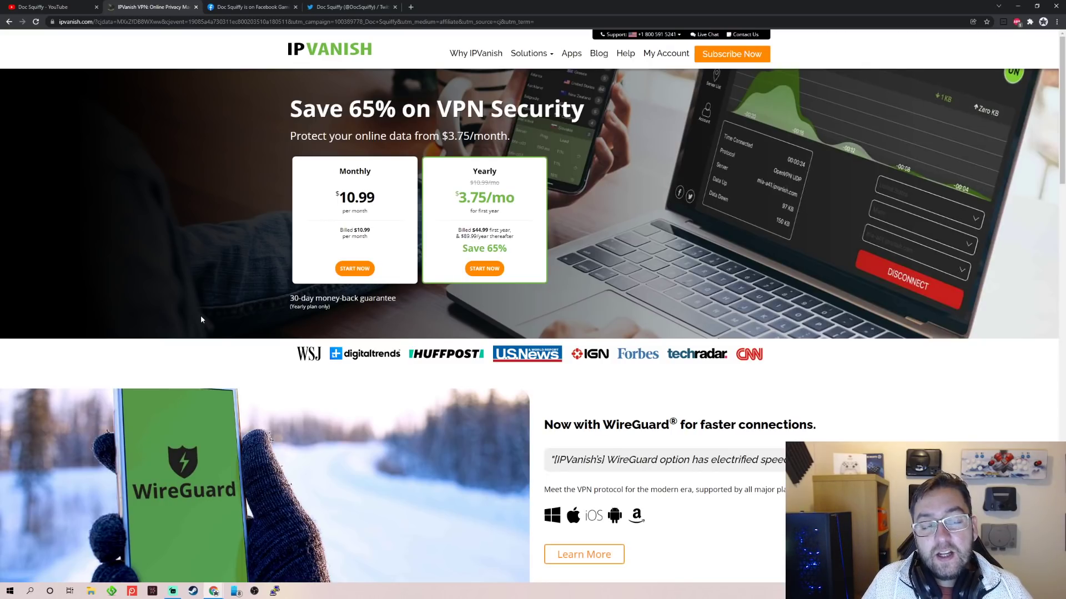
Briefly show the channel's Twitter profile.
left_click(349, 7)
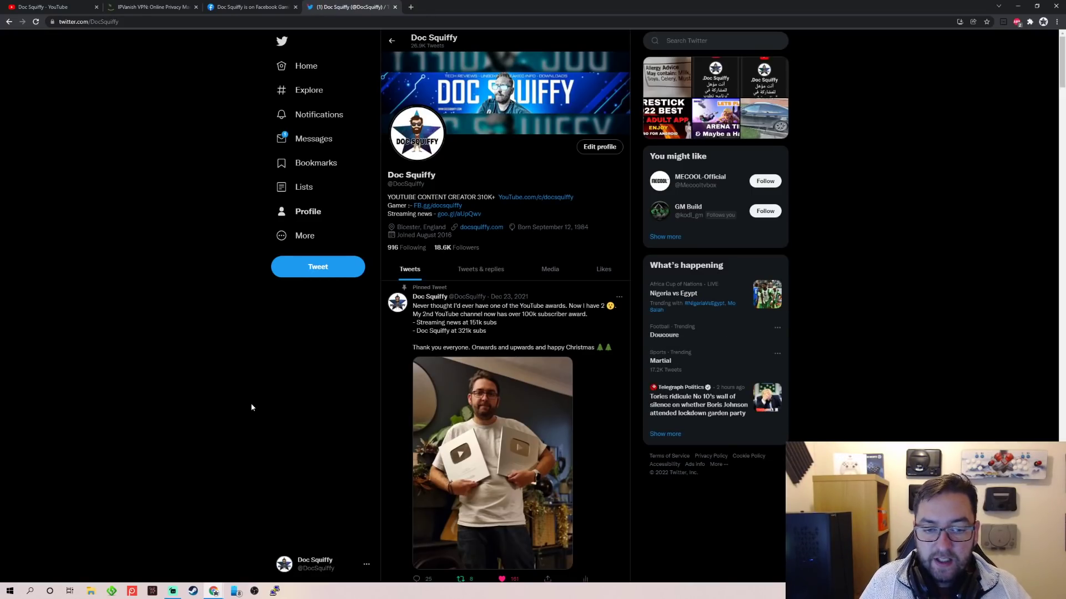
scroll(252, 407, "down", 3)
scroll(252, 407, "up", 3)
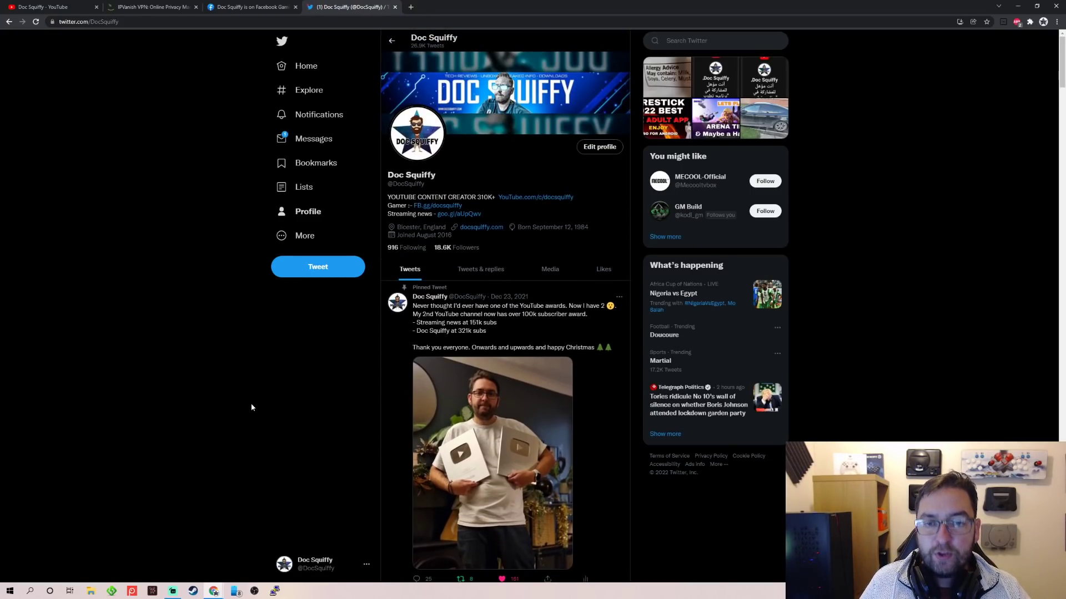
Show the Facebook Gaming page with About details, Games played and Recent videos.
left_click(254, 5)
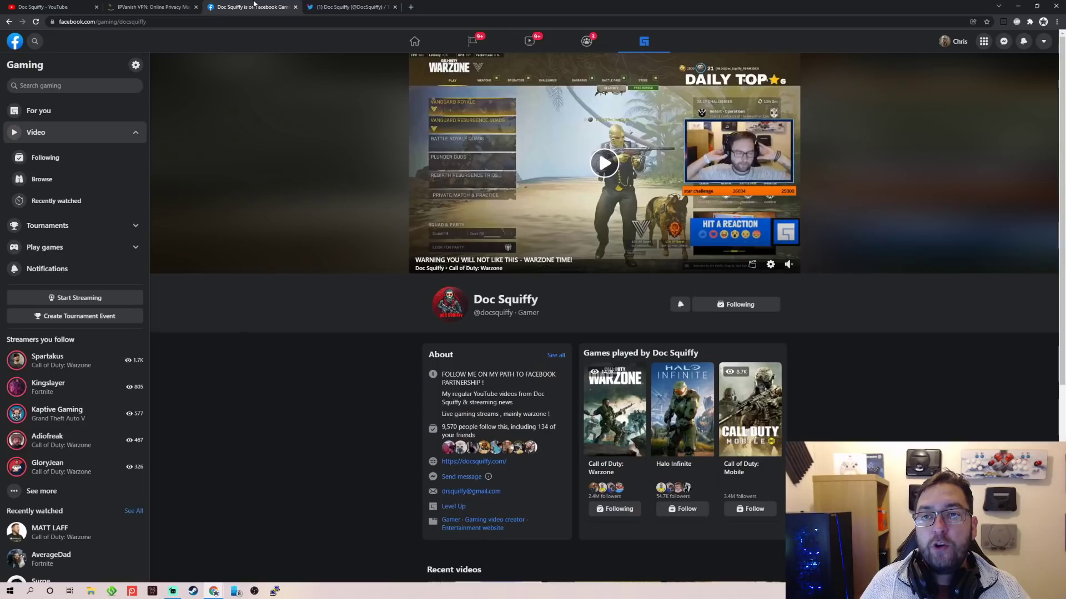
scroll(293, 361, "down", 4)
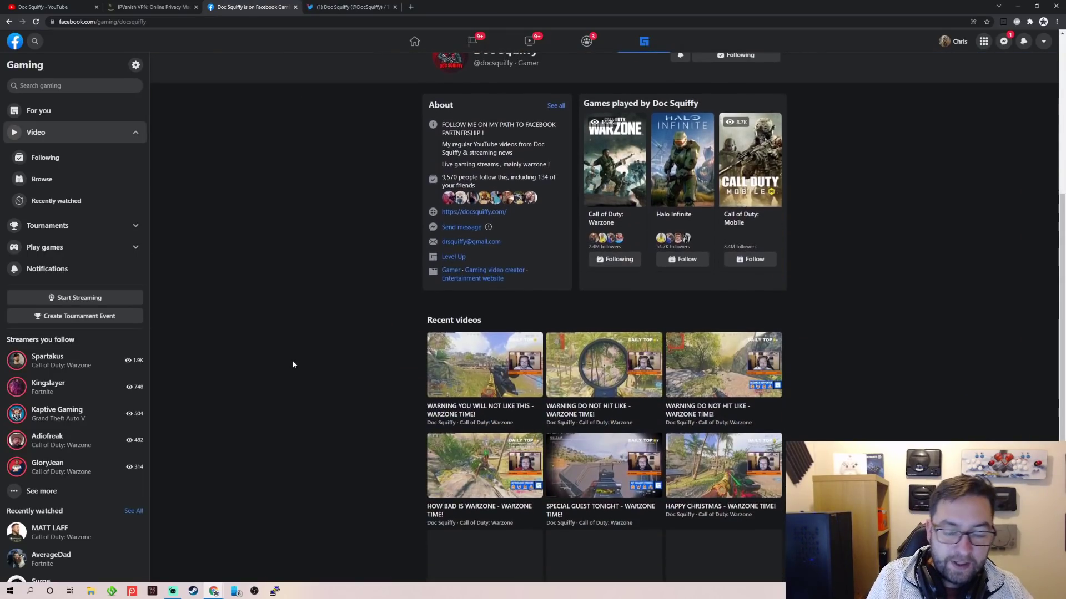
scroll(293, 364, "up", 4)
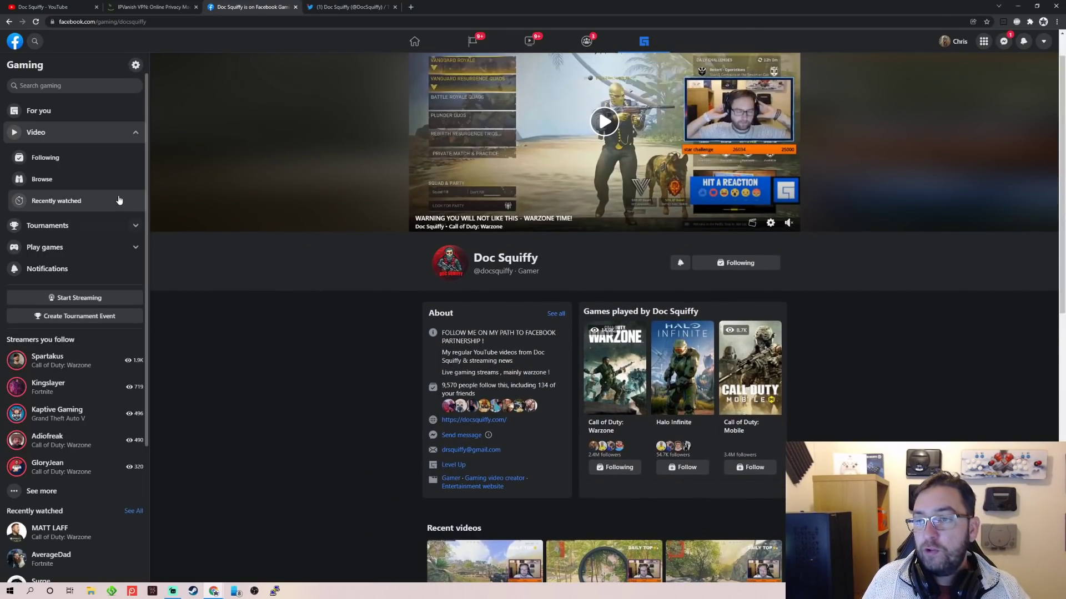